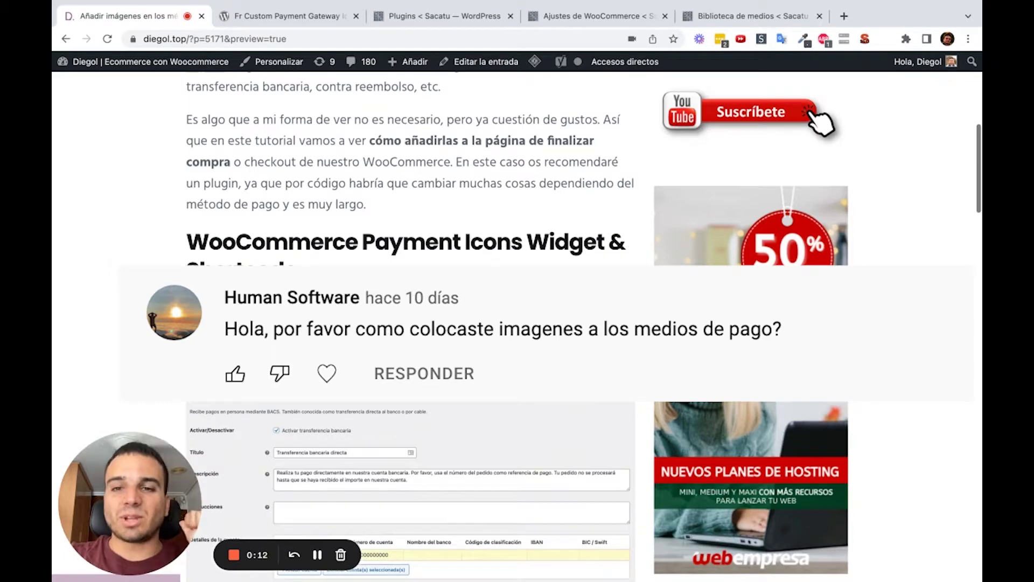
Review the article's checkout example with payment method icons and its section on the recommended icon plugin
scroll(409, 323, "down", 15)
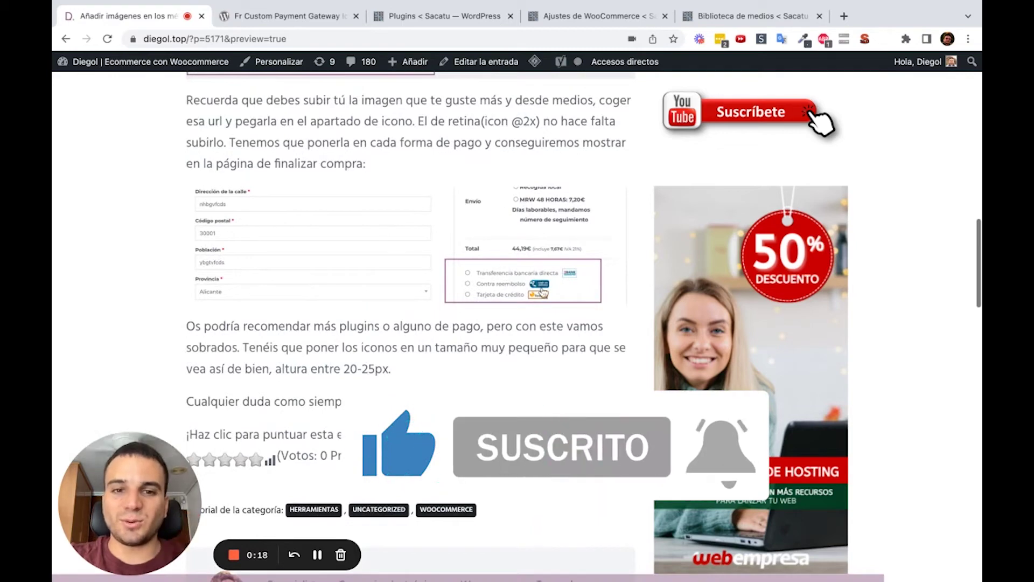
scroll(540, 290, "up", 5)
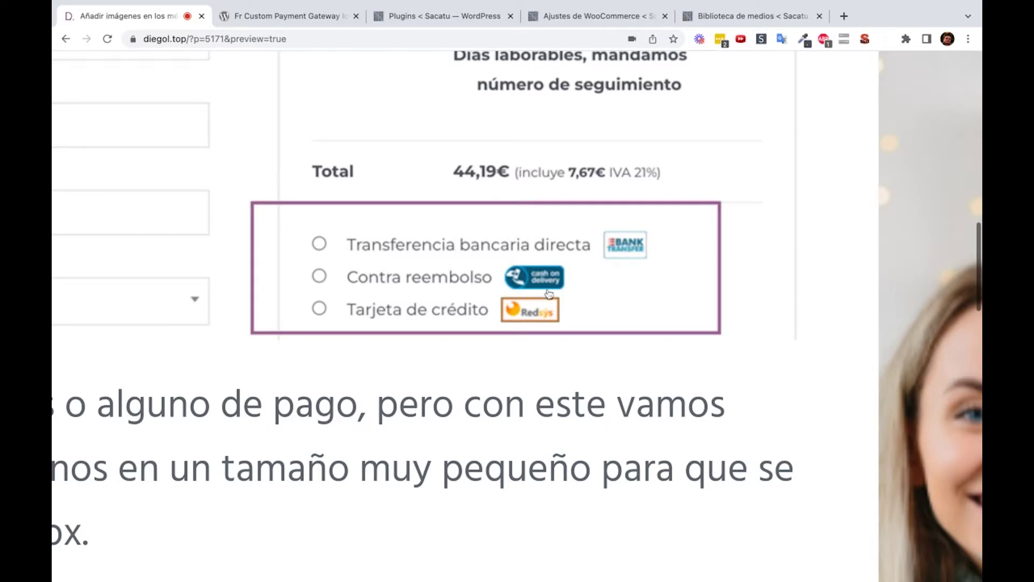
scroll(549, 293, "down", 5)
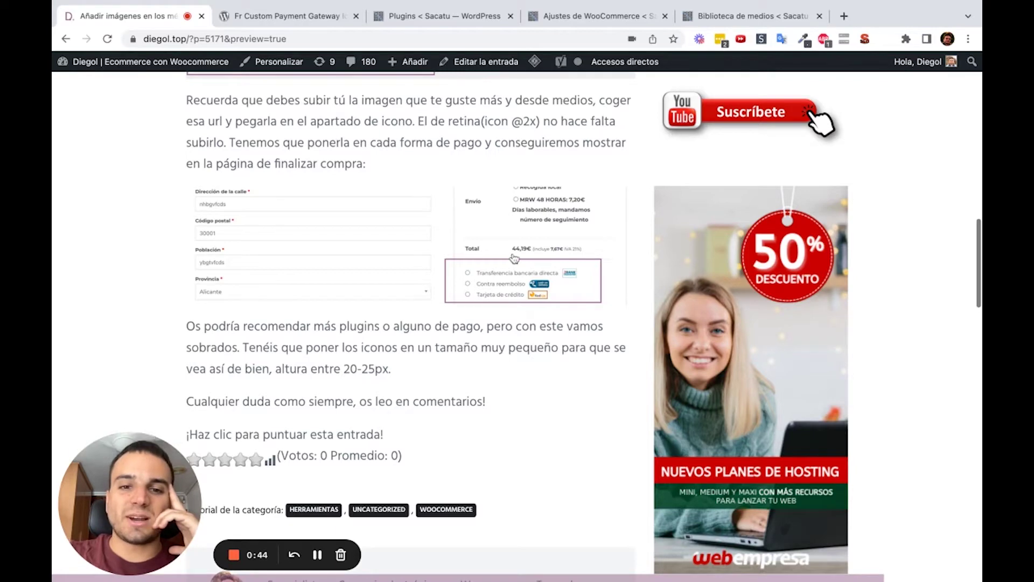
scroll(429, 181, "up", 7)
scroll(430, 180, "up", 1)
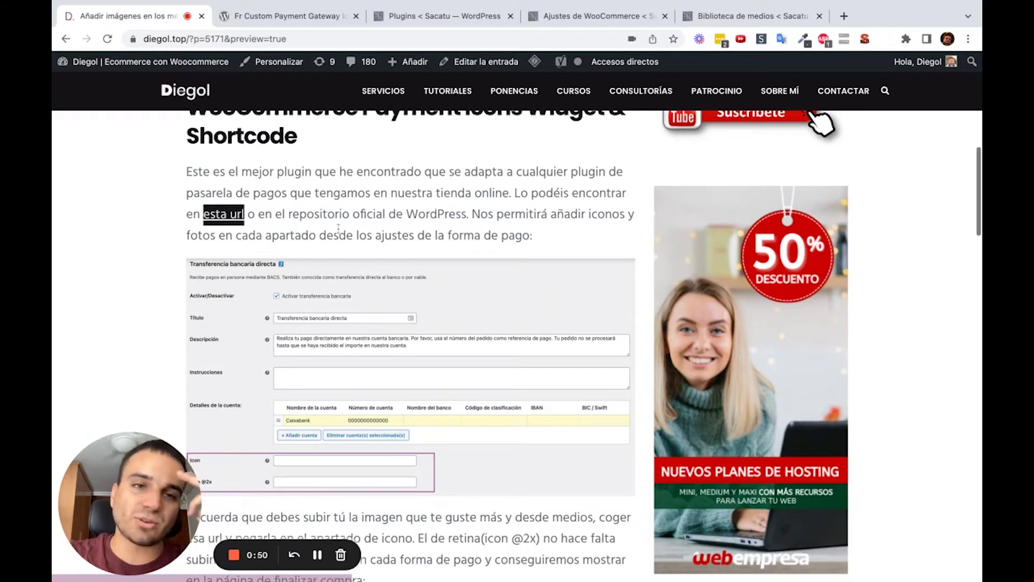
Examine the WordPress.org page of Fr Custom Payment Gateway Icon for WooCommerce, including its details, ratings and settings screenshot
left_click(297, 26)
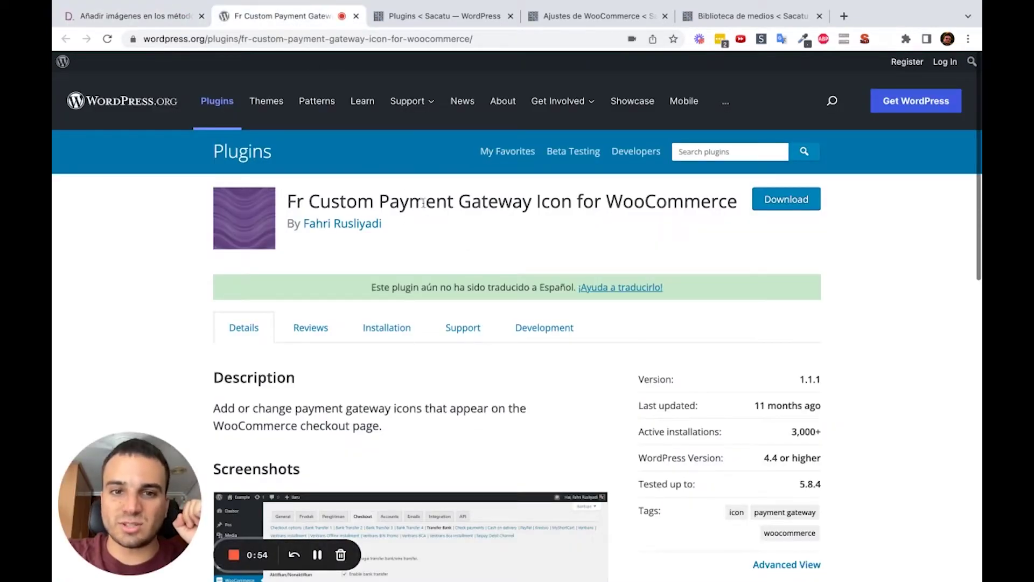
scroll(534, 293, "down", 2)
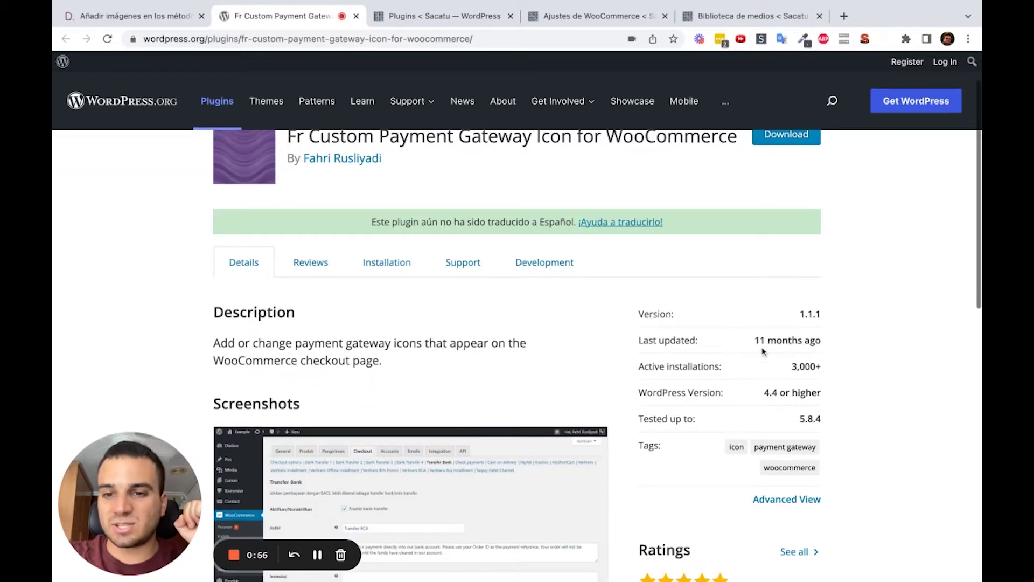
scroll(605, 336, "down", 4)
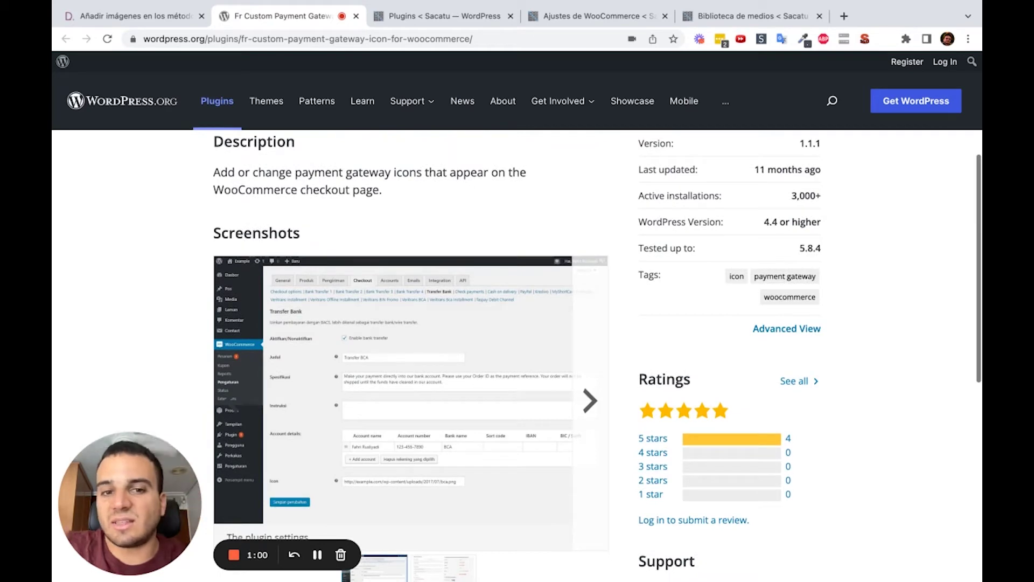
scroll(413, 142, "down", 3)
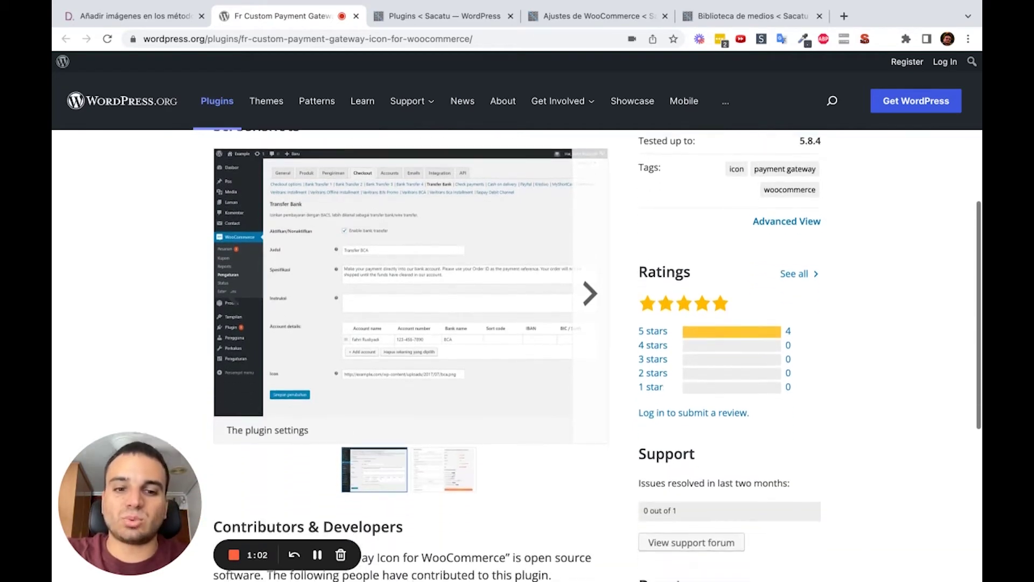
Check the article's Icon field example, and highlight Fr Custom Payment Gateway Icon for WooCommerce in the store's installed plugins
key("ctrl+shift+Tab")
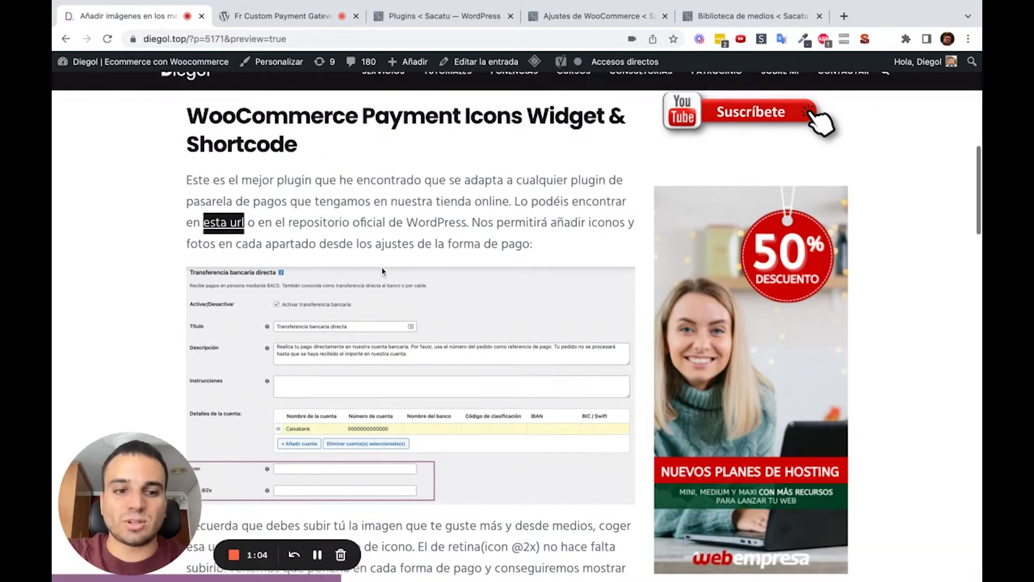
scroll(383, 271, "down", 3)
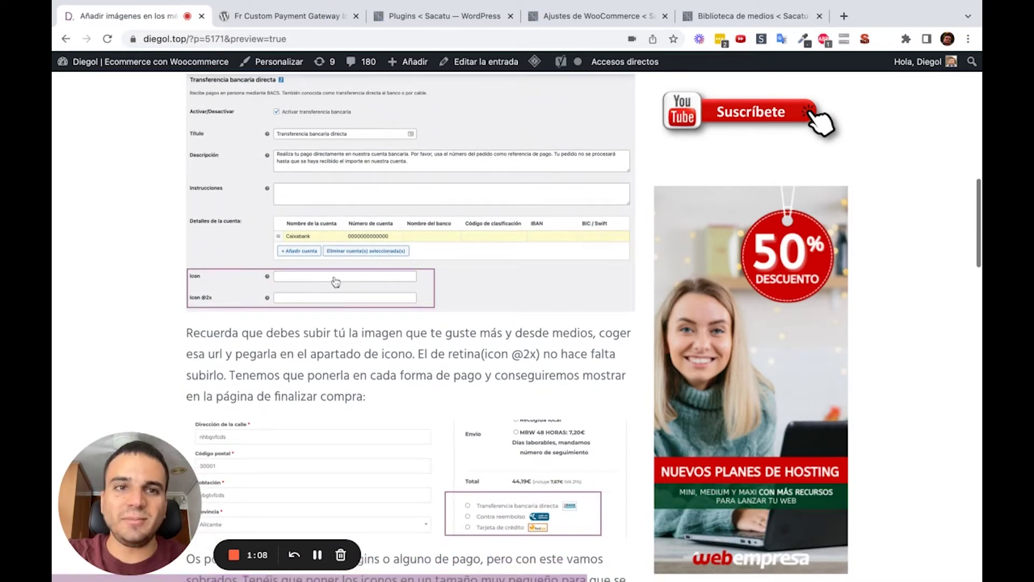
left_click(420, 9)
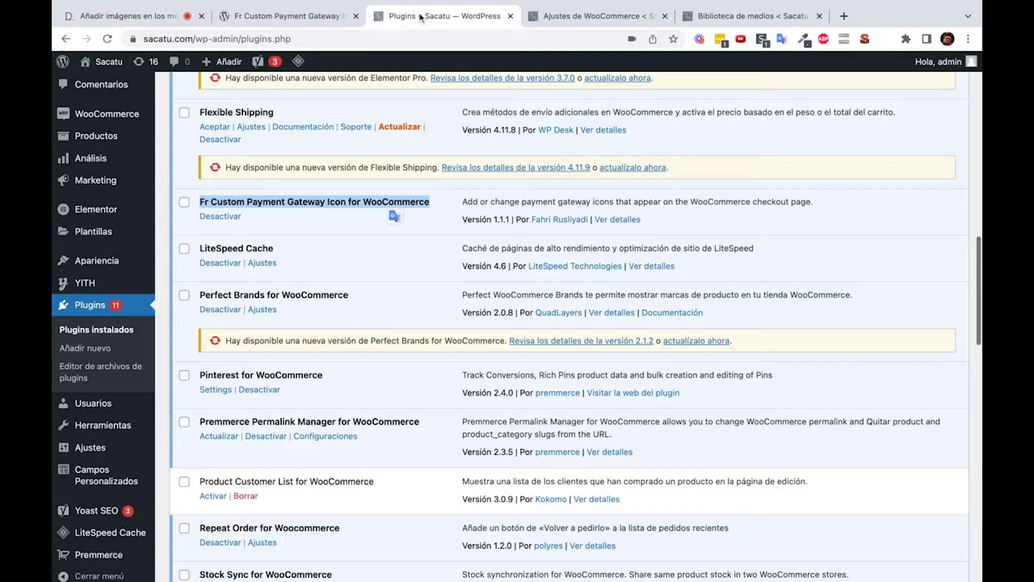
triple_click(295, 204)
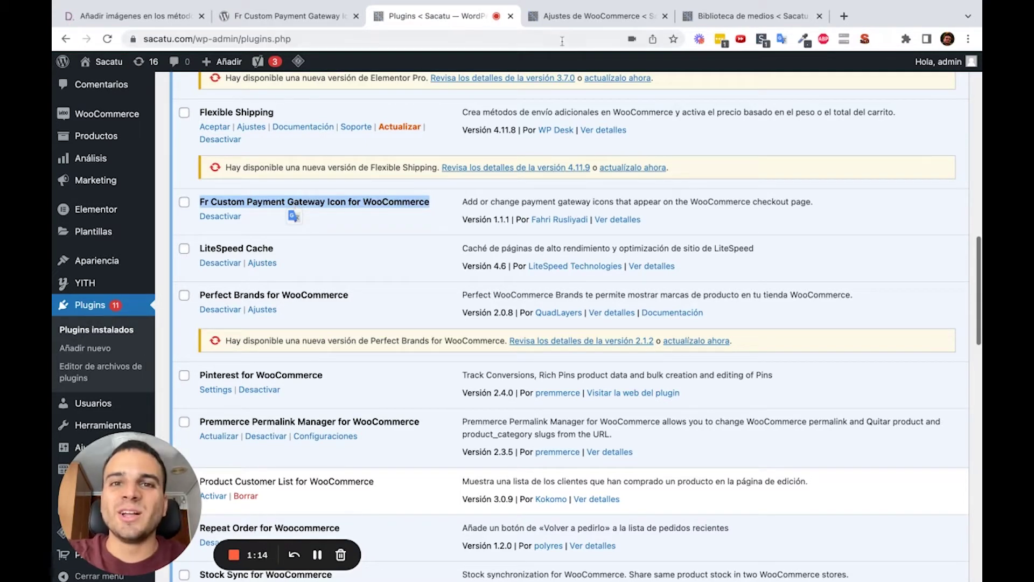
Open the settings of the Transferencia bancaria directa payment method in a new tab and go to its icon fields
left_click(567, 21)
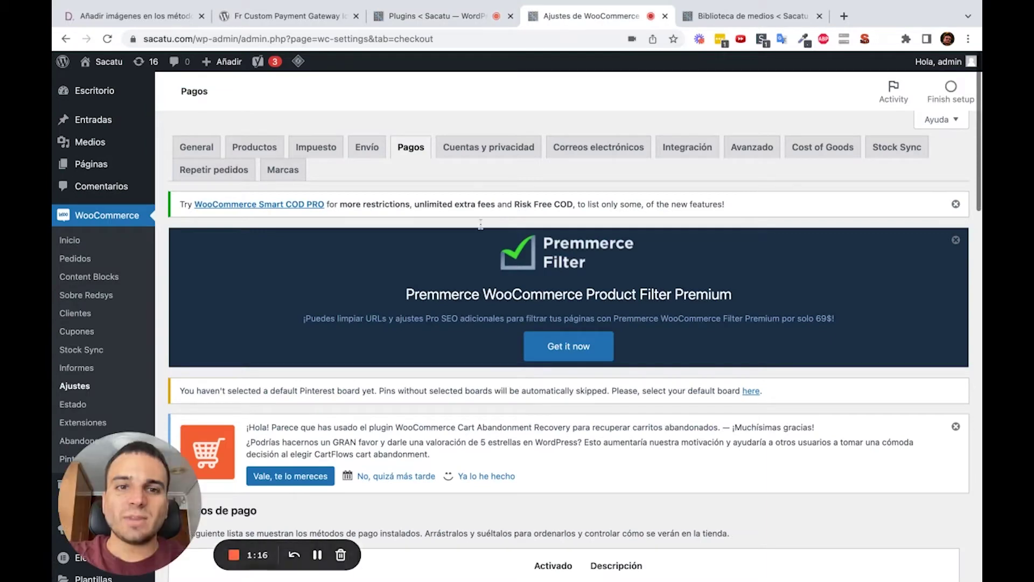
scroll(435, 210, "down", 4)
scroll(435, 210, "down", 7)
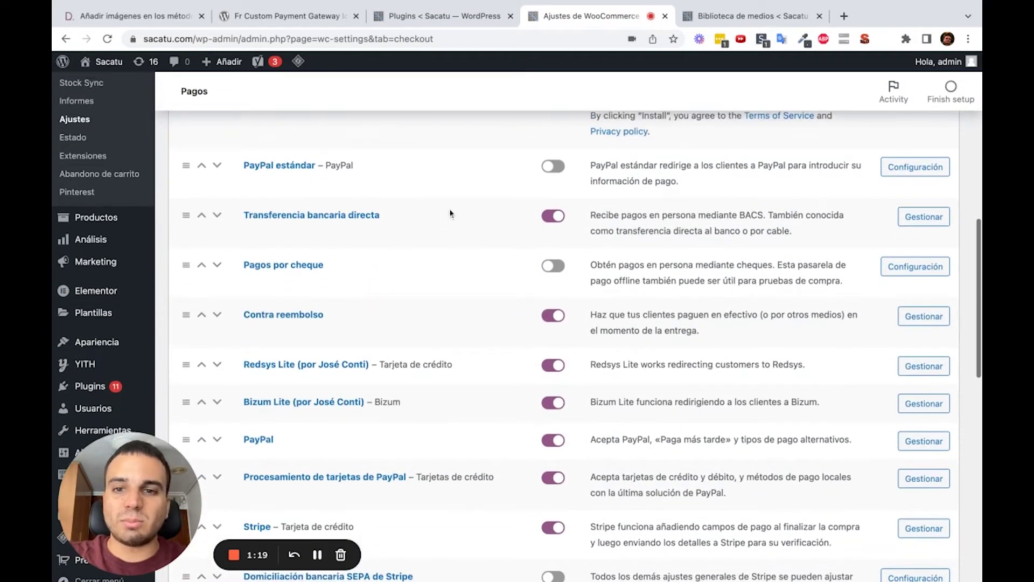
left_click(911, 225)
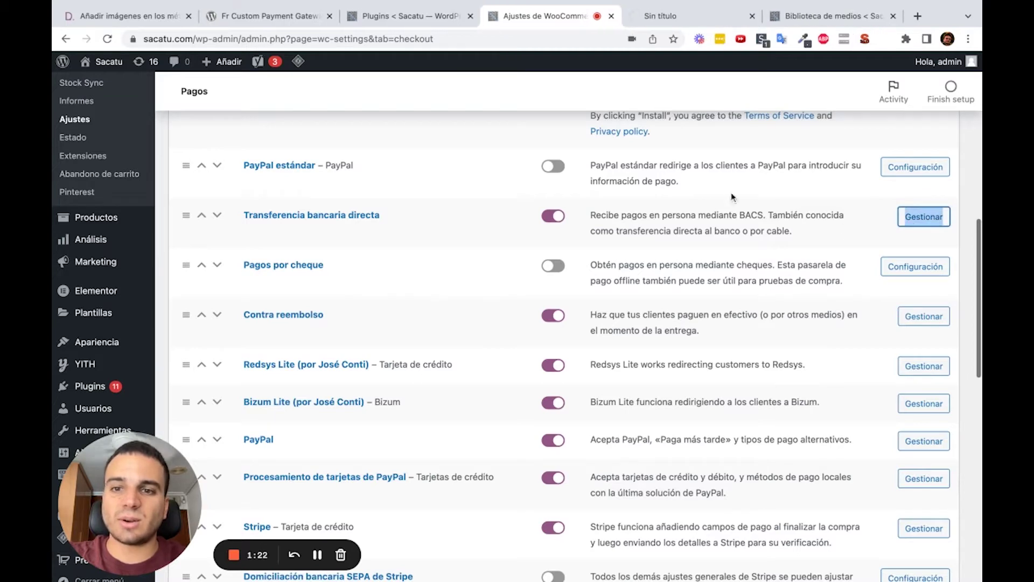
left_click(687, 22)
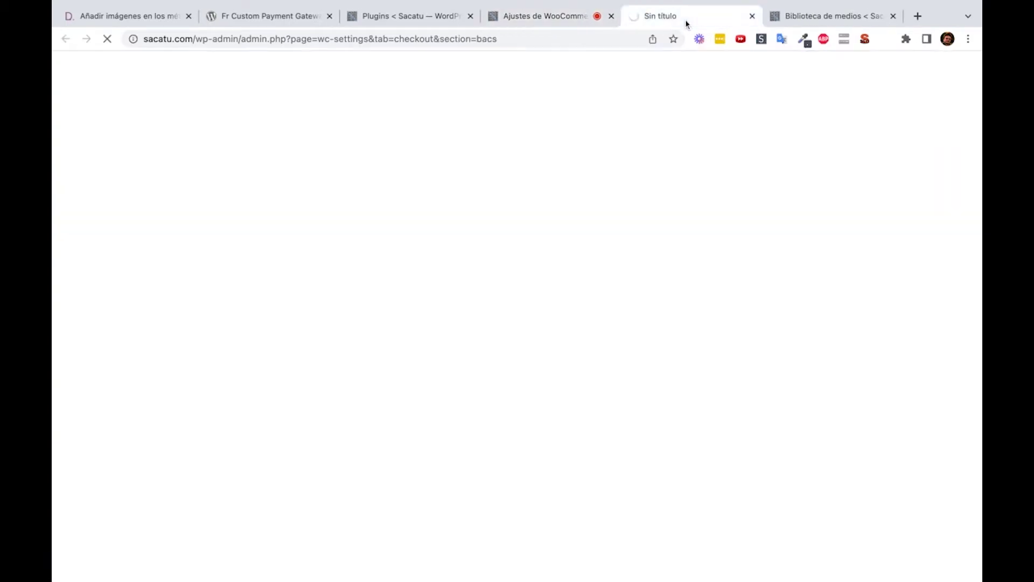
left_click(162, 17)
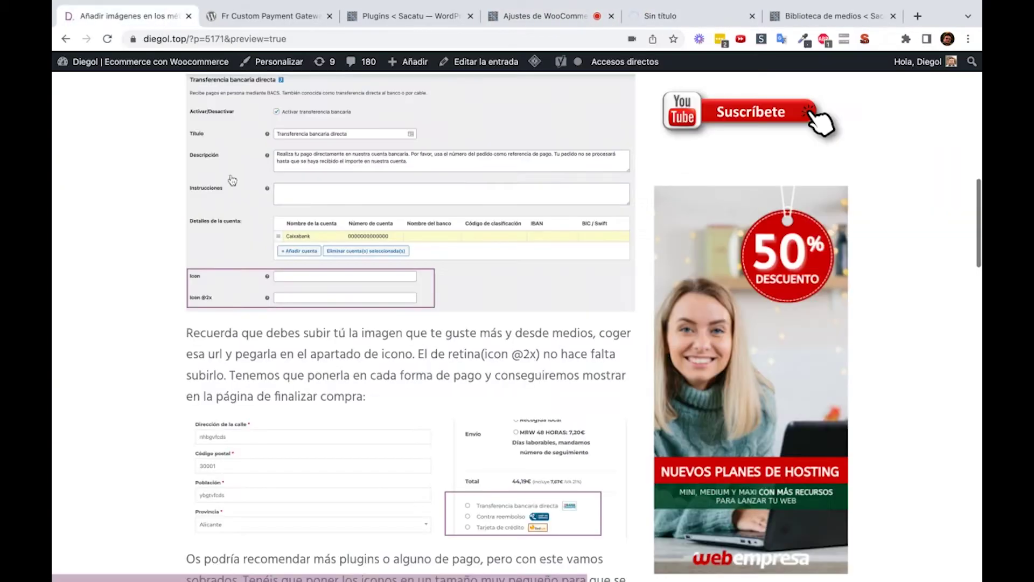
left_click(687, 17)
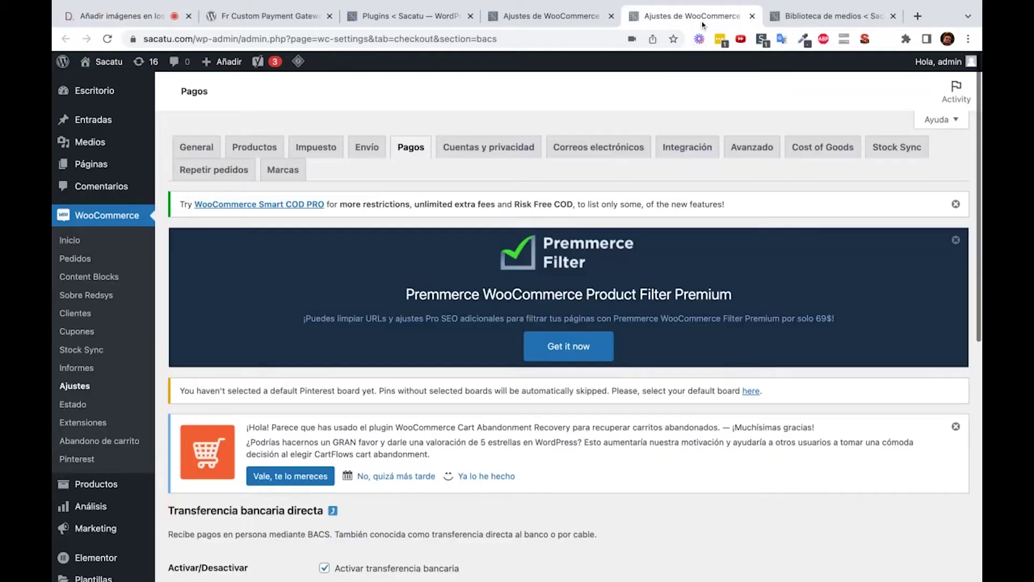
scroll(567, 334, "down", 6)
scroll(568, 335, "down", 3)
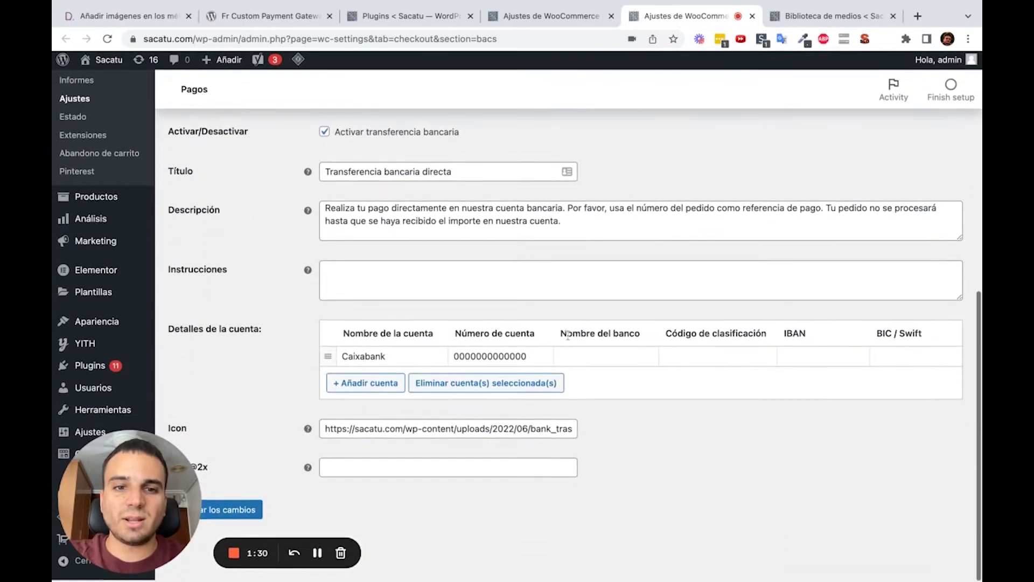
Inspect the full image URL in the Icon field of the direct bank transfer settings
triple_click(375, 431)
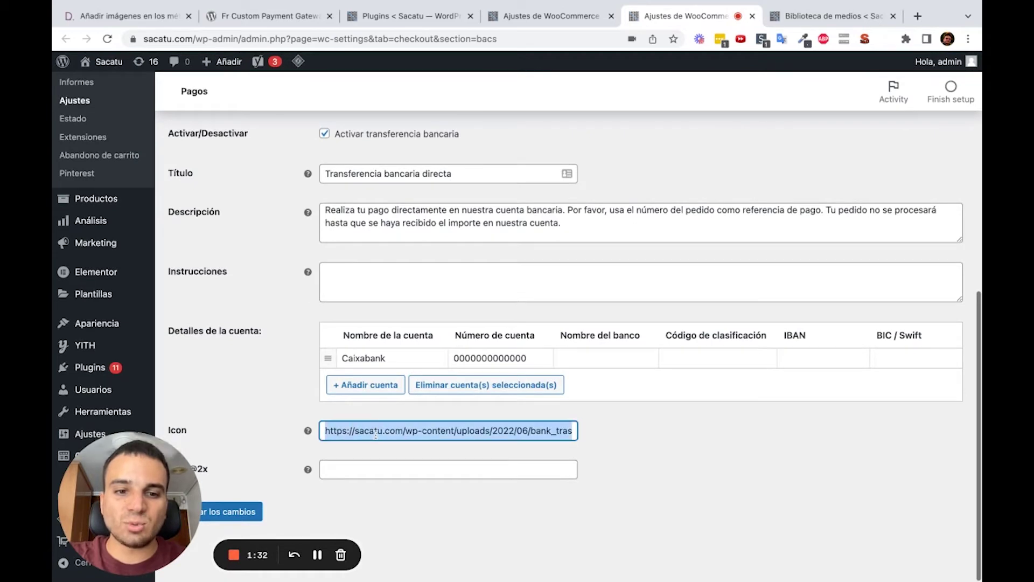
left_click(424, 435)
left_click(443, 434)
key("shift+End")
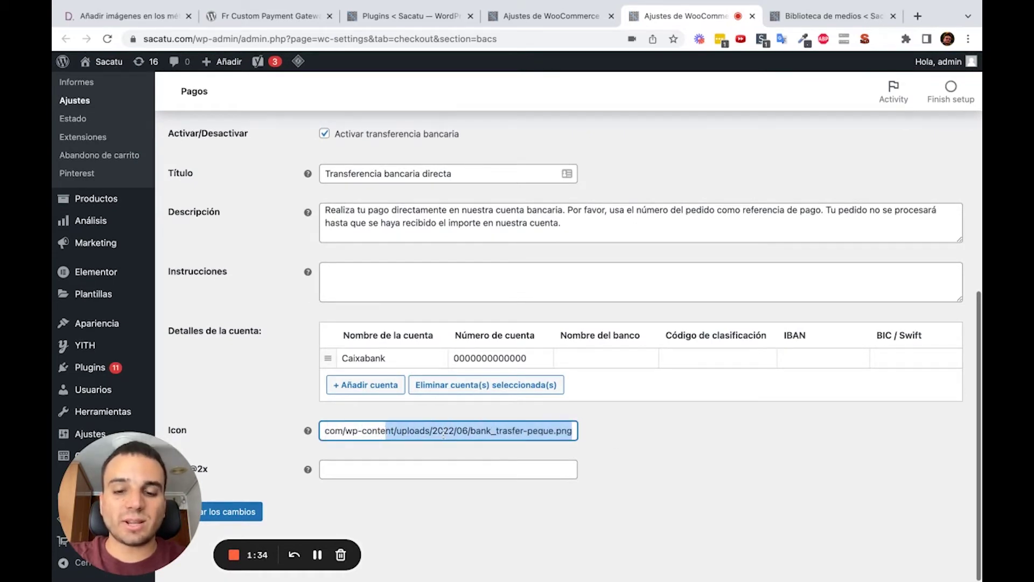
key("Right")
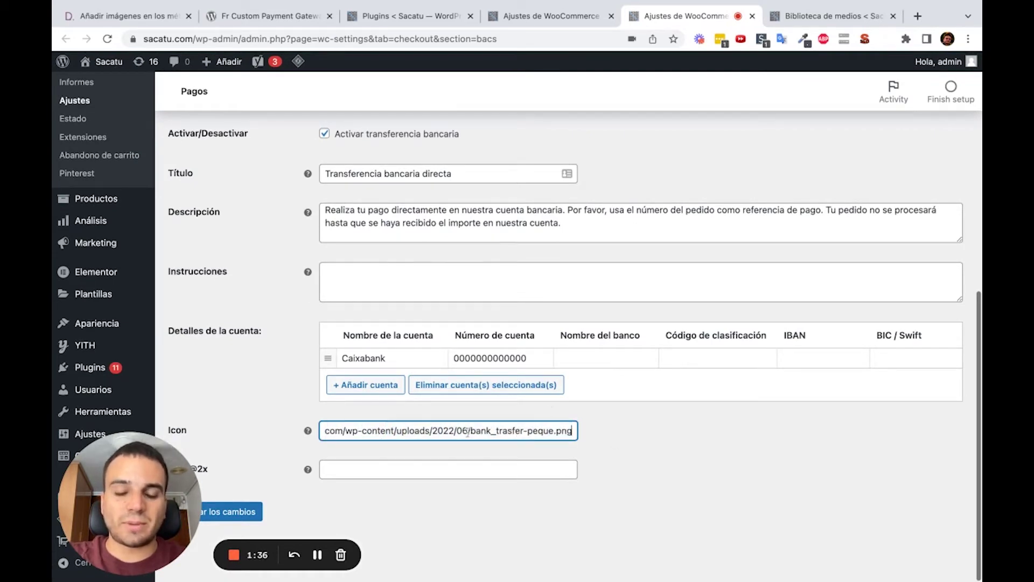
Open the attachment details of bank_trasfer-peque.png in the media library and check the image's pixel height
left_click(808, 24)
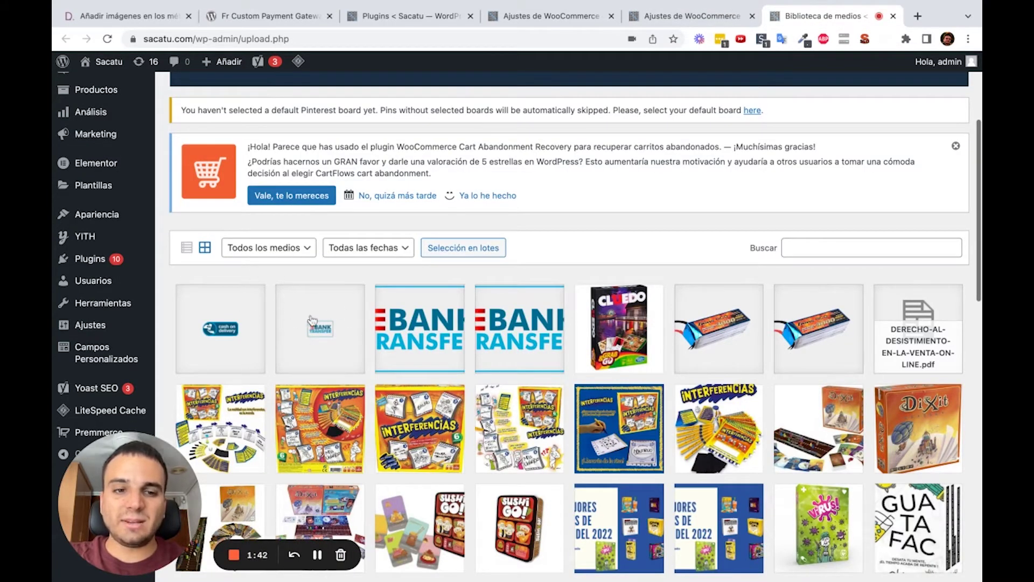
mouse_move(97, 111)
scroll(99, 119, "up", 3)
scroll(97, 119, "up", 5)
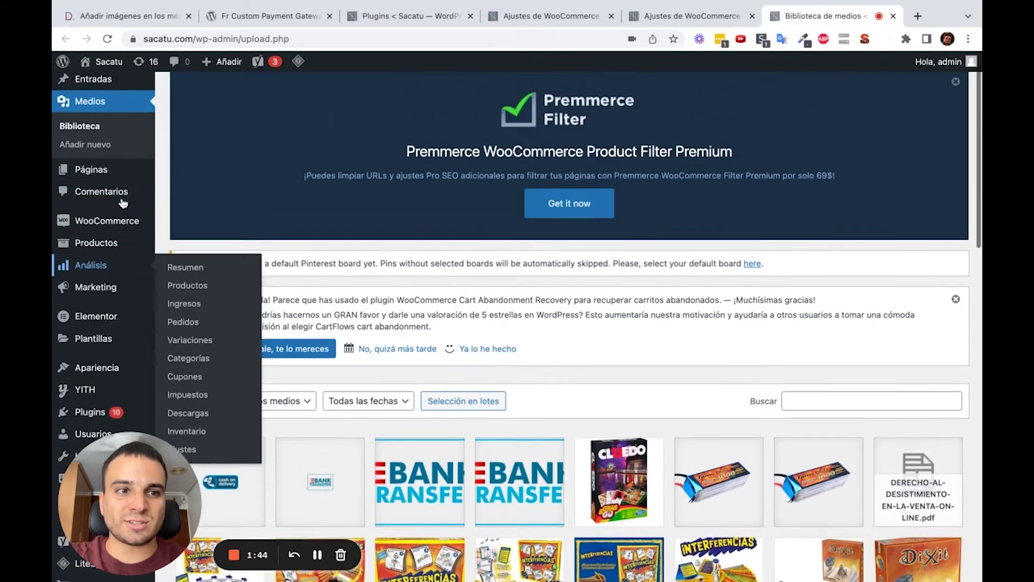
scroll(319, 233, "down", 3)
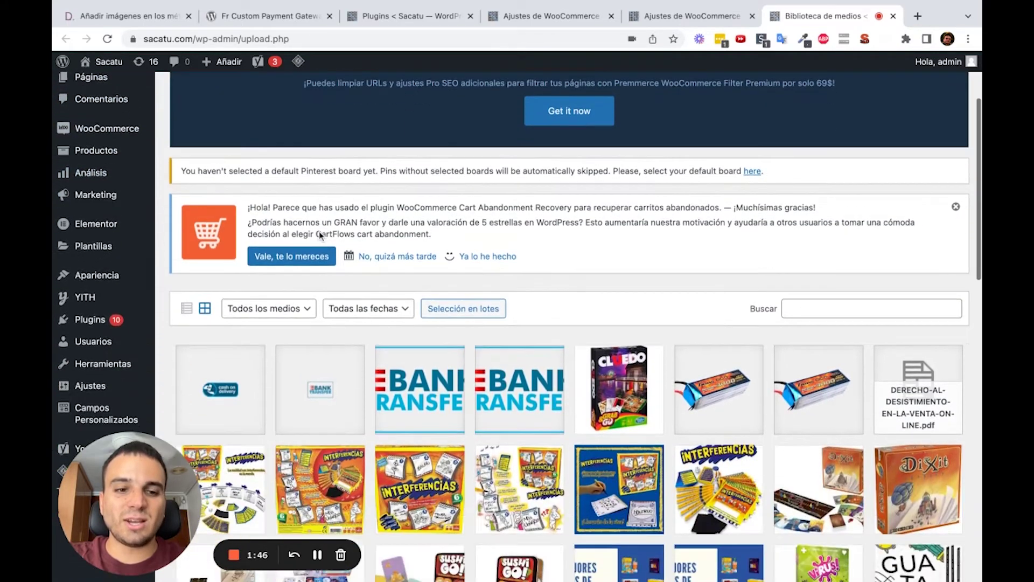
left_click(319, 358)
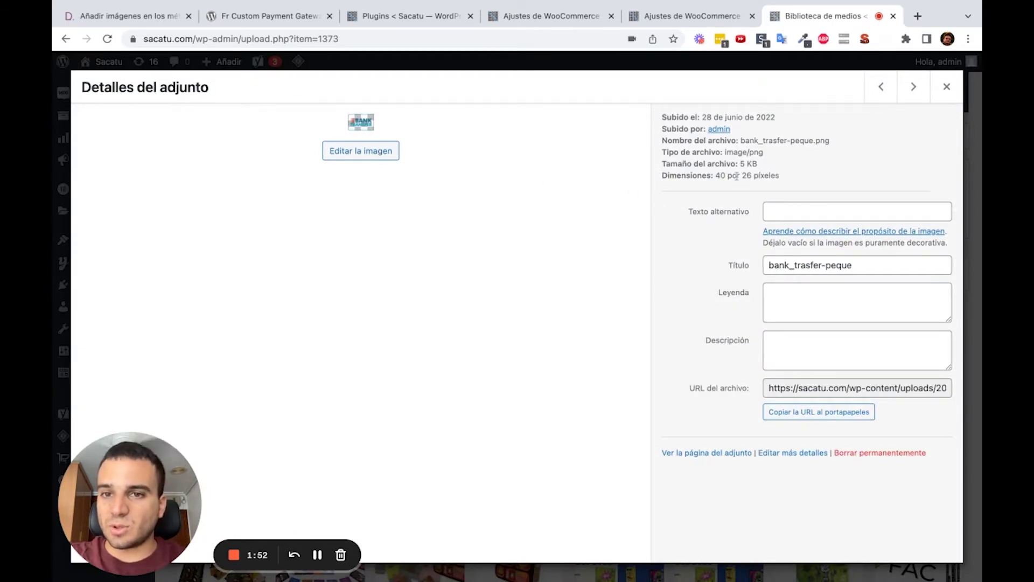
left_click_drag(743, 177, 759, 176)
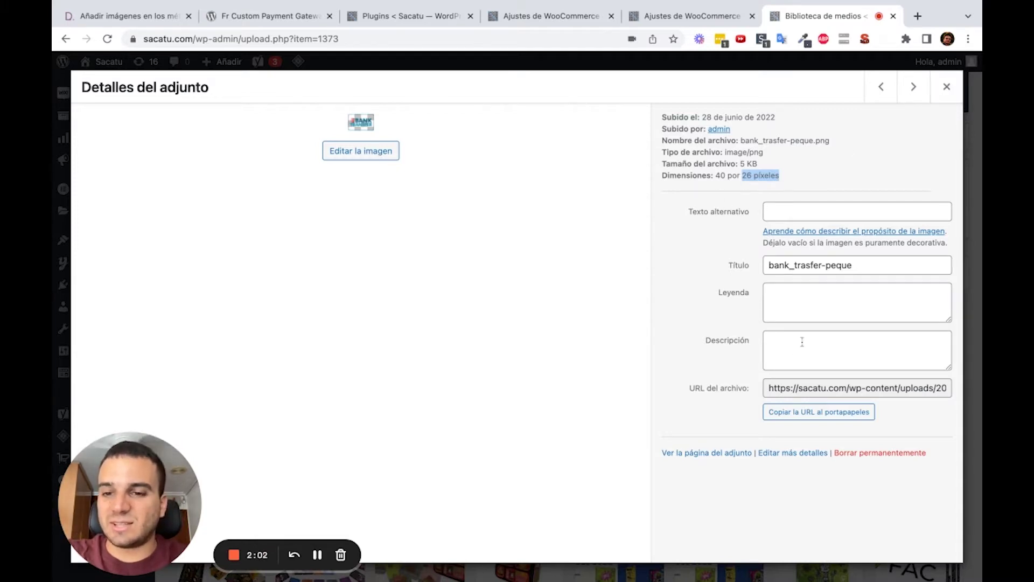
Copy the file URL of bank_trasfer-peque.png and paste it into the direct bank transfer's Icon field, replacing the existing entry
left_click(818, 386)
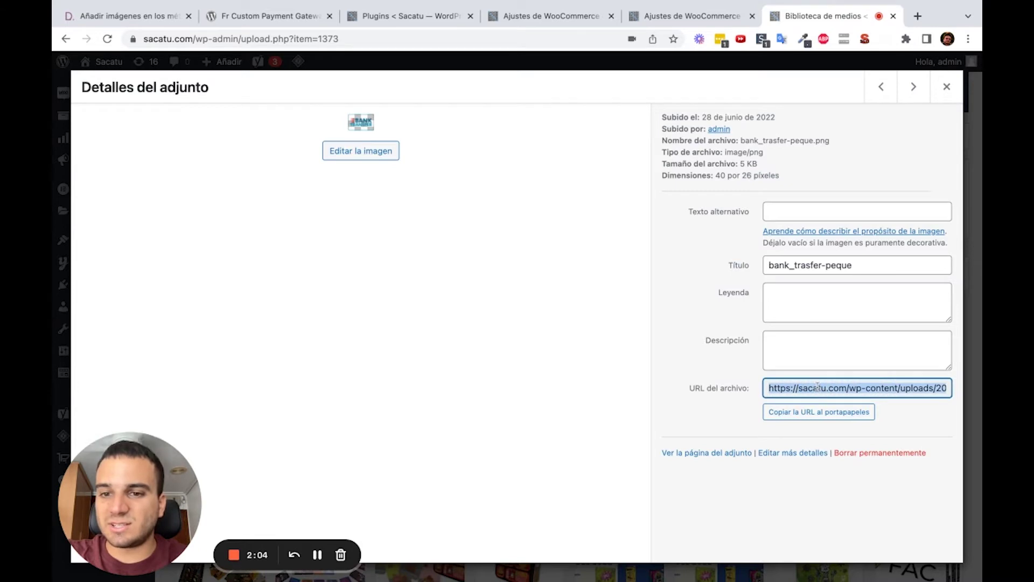
left_click(690, 15)
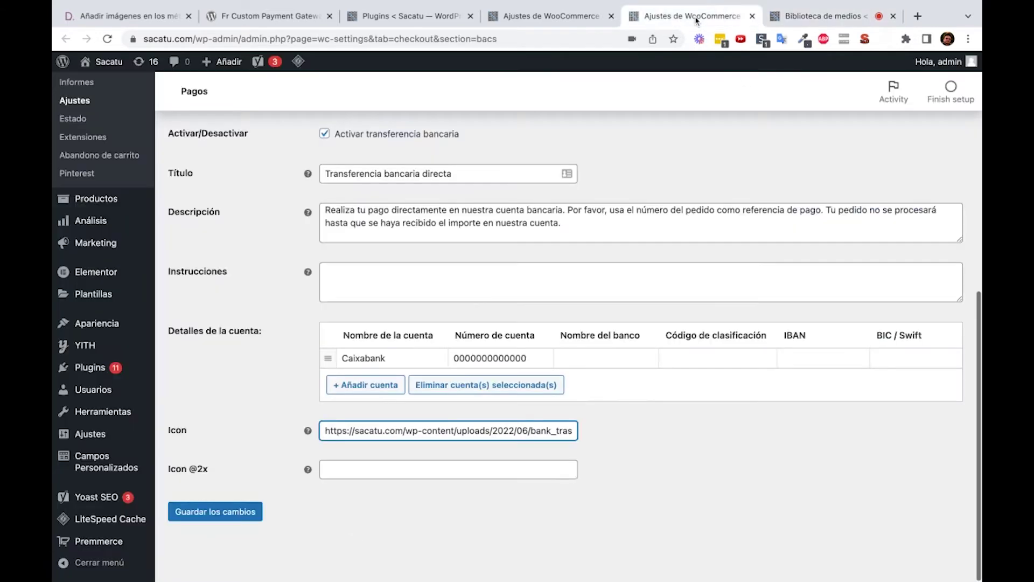
triple_click(494, 431)
key("ctrl+v")
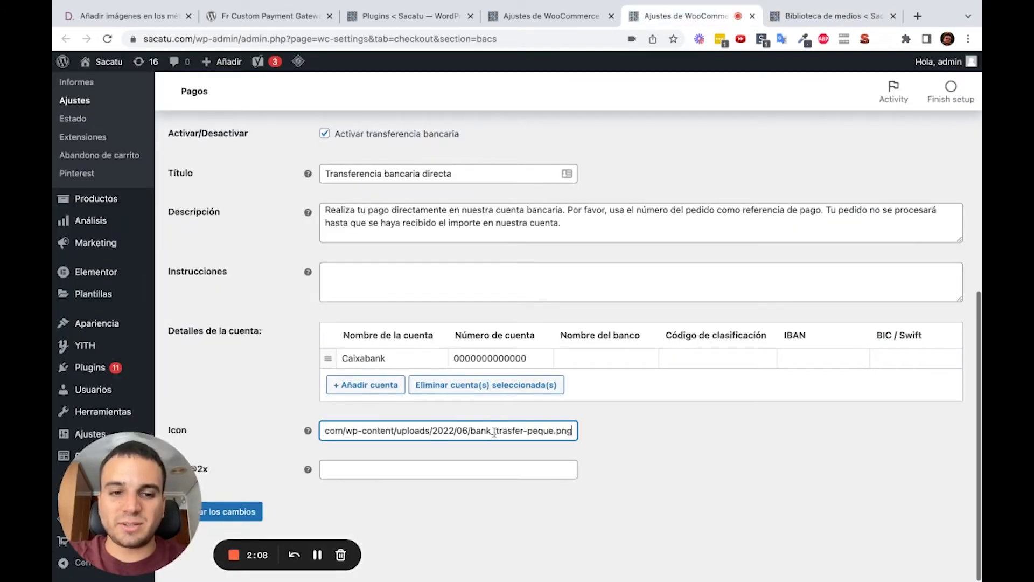
left_click(478, 458)
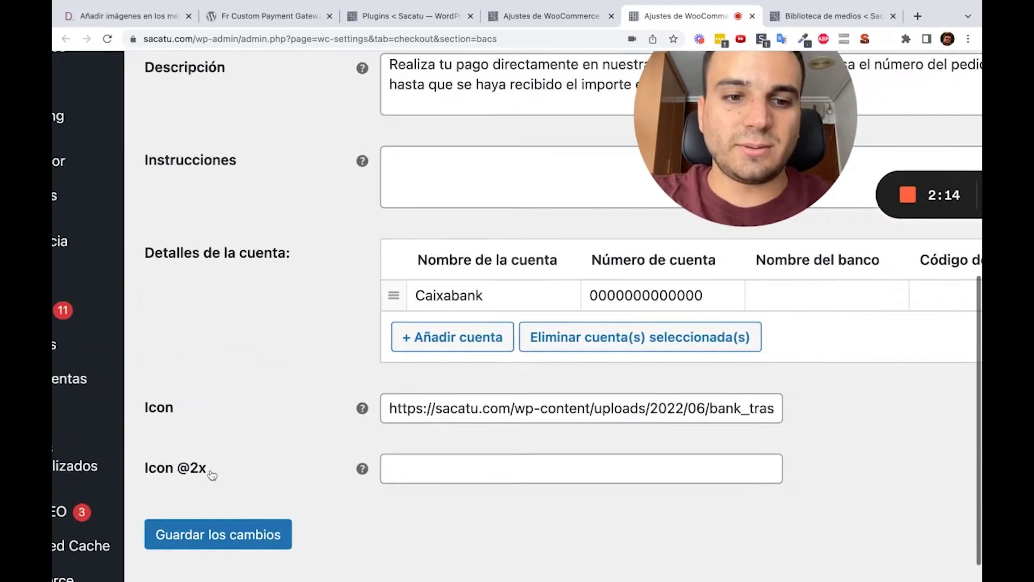
left_click_drag(433, 335, 510, 320)
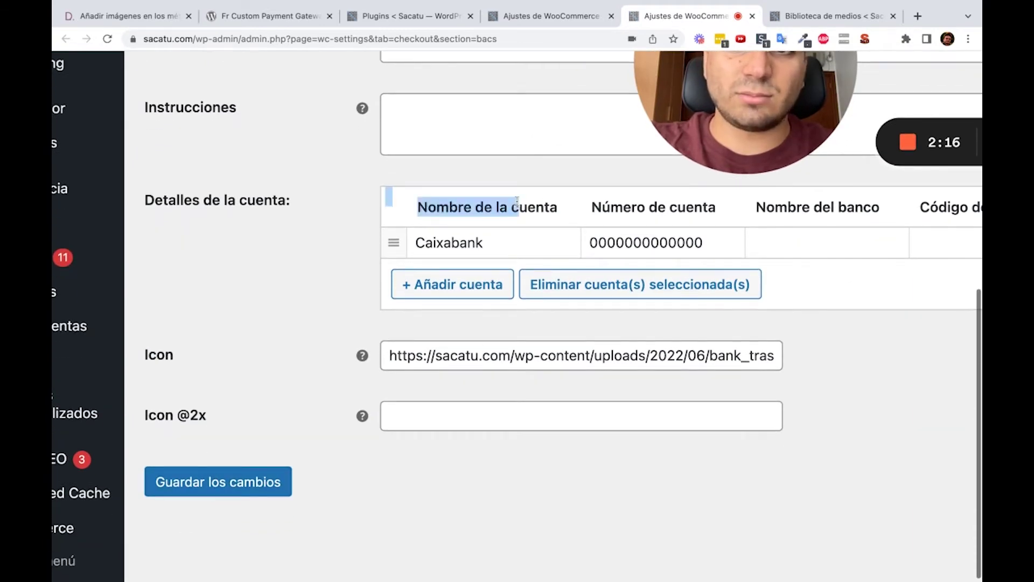
left_click(714, 102)
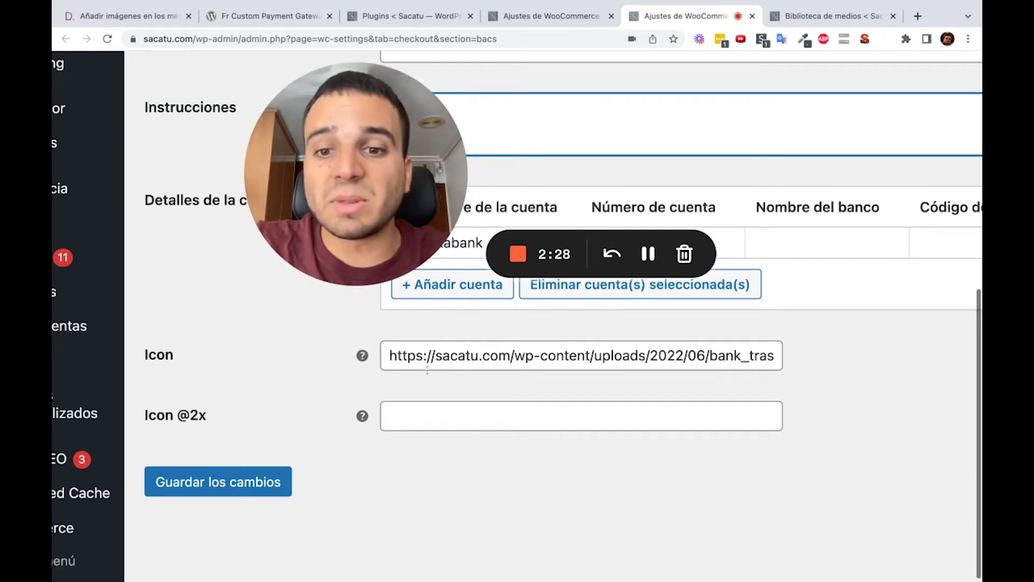
scroll(427, 369, "down", 5)
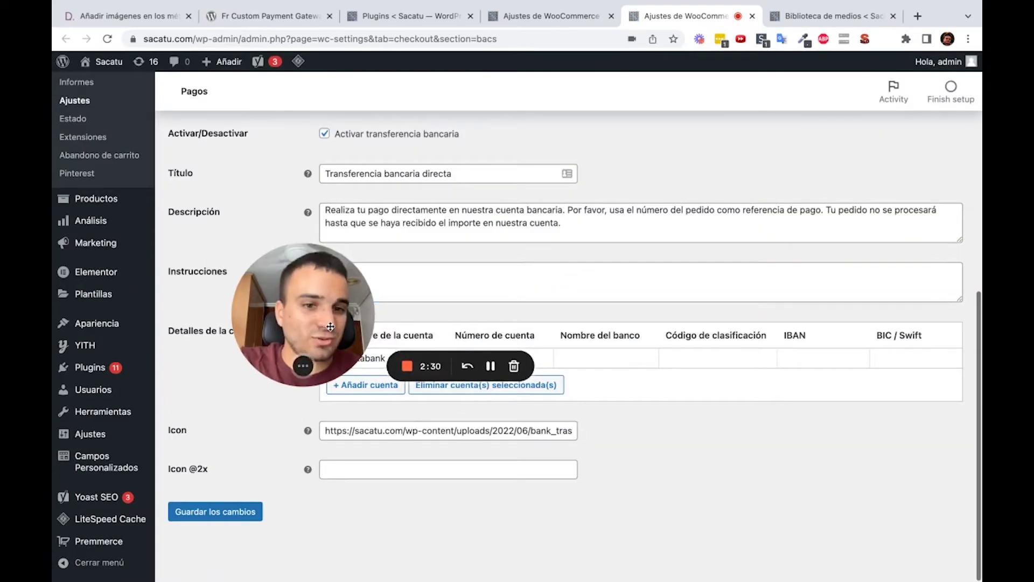
left_click(243, 512)
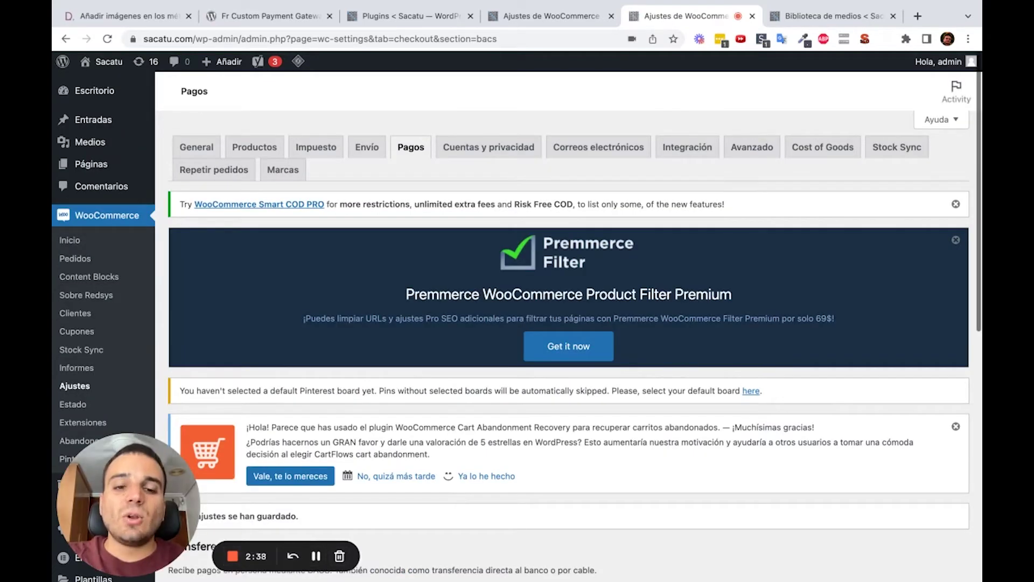
Return to the list of payment methods and open the settings of Contra reembolso
scroll(568, 323, "down", 6)
scroll(568, 323, "up", 5)
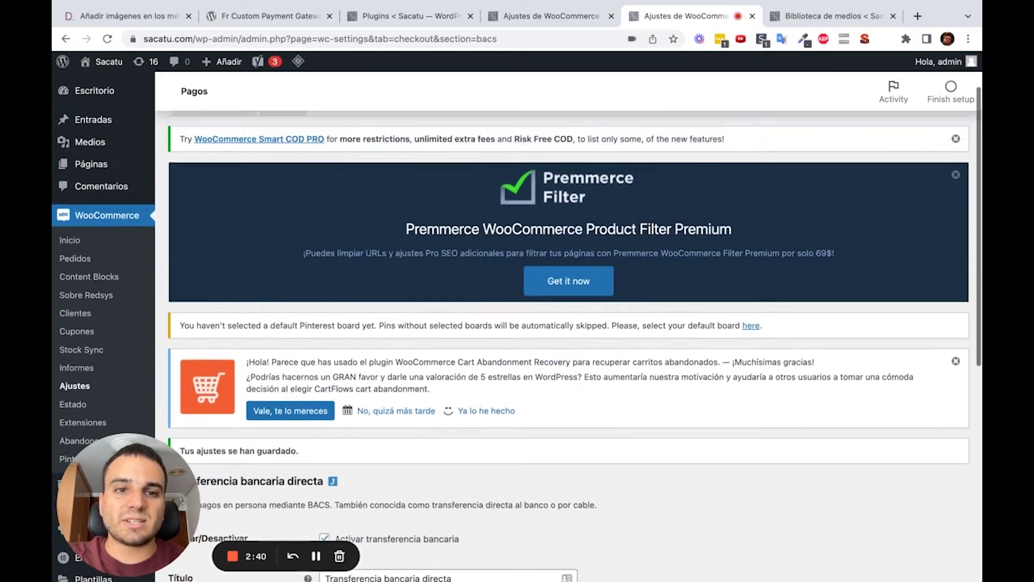
scroll(407, 335, "up", 2)
left_click(408, 152)
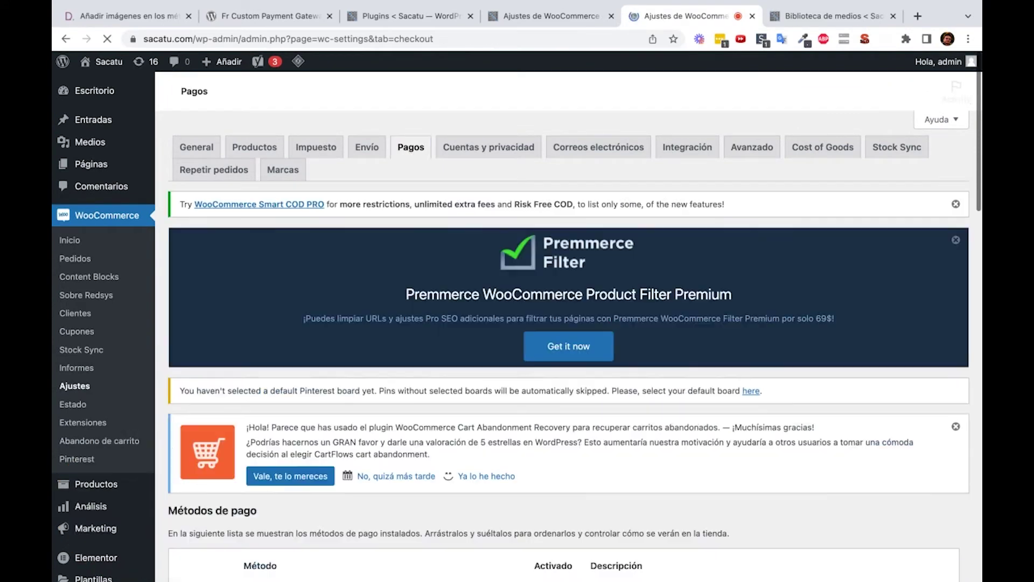
scroll(569, 323, "down", 8)
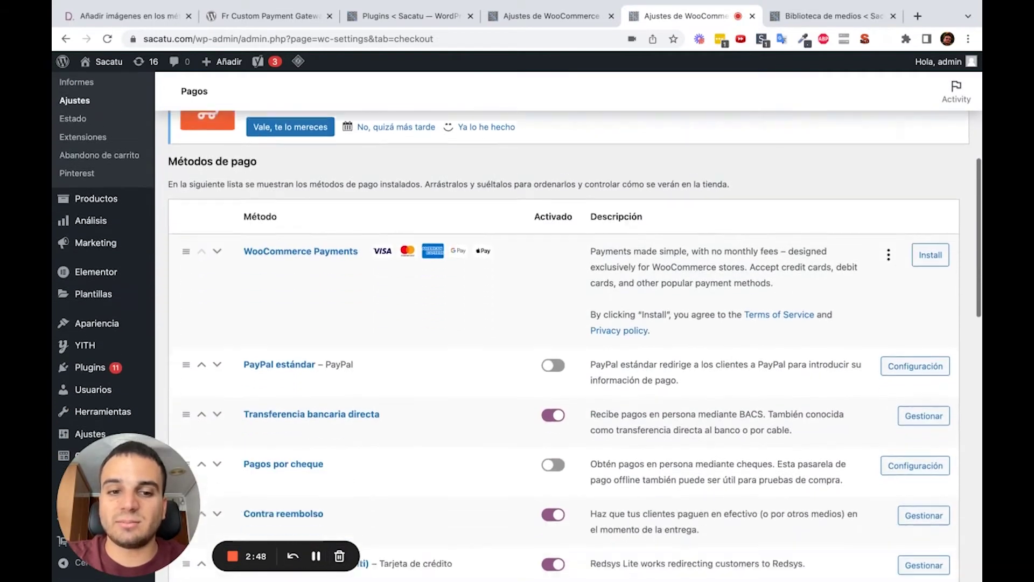
scroll(355, 299, "down", 3)
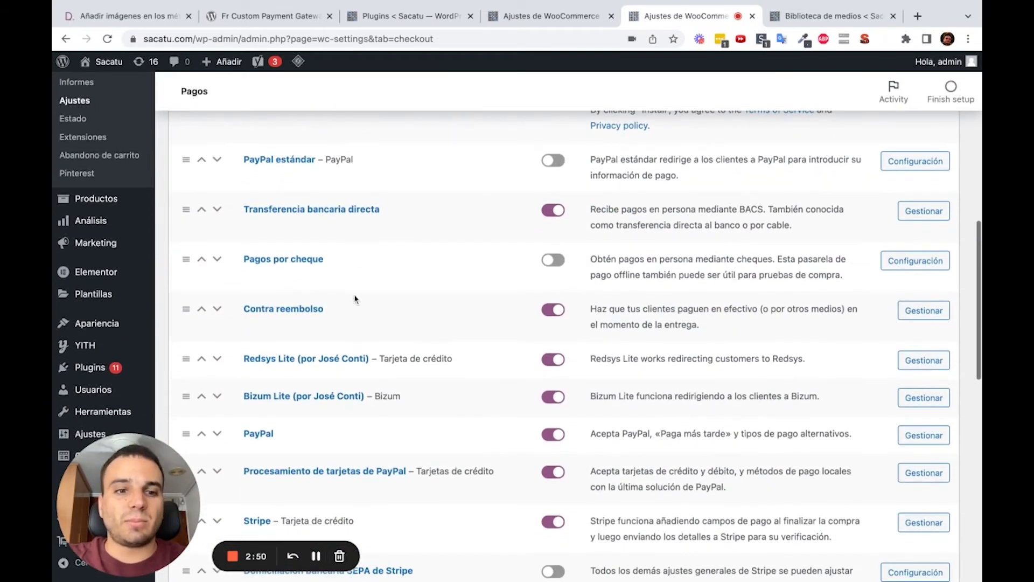
scroll(320, 261, "down", 1)
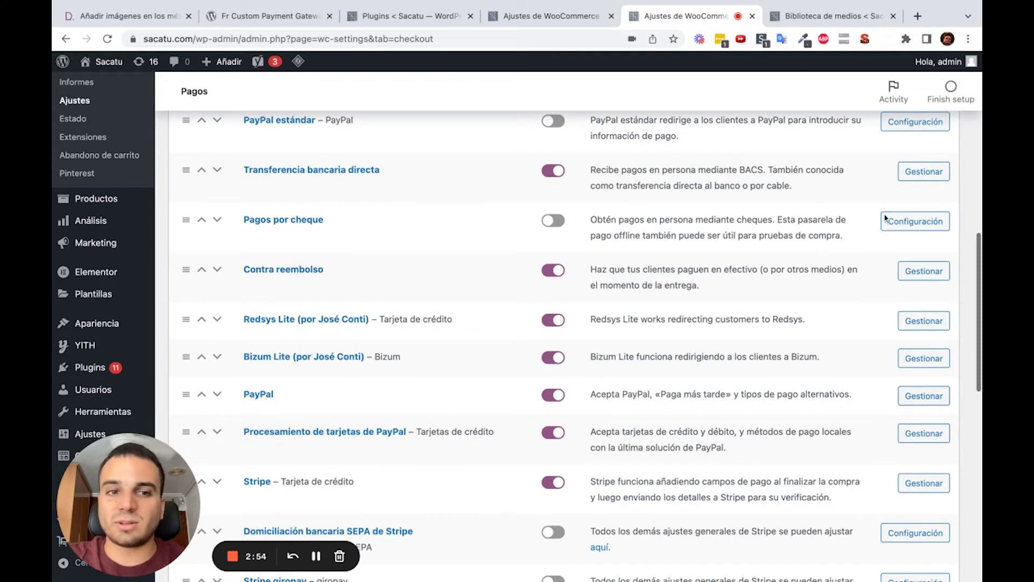
left_click(915, 283)
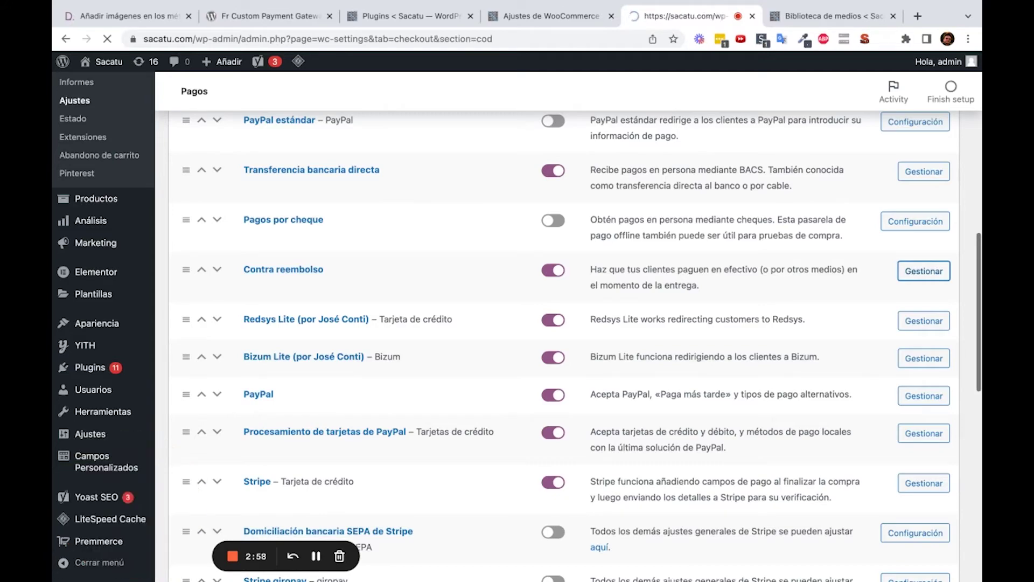
scroll(655, 418, "down", 15)
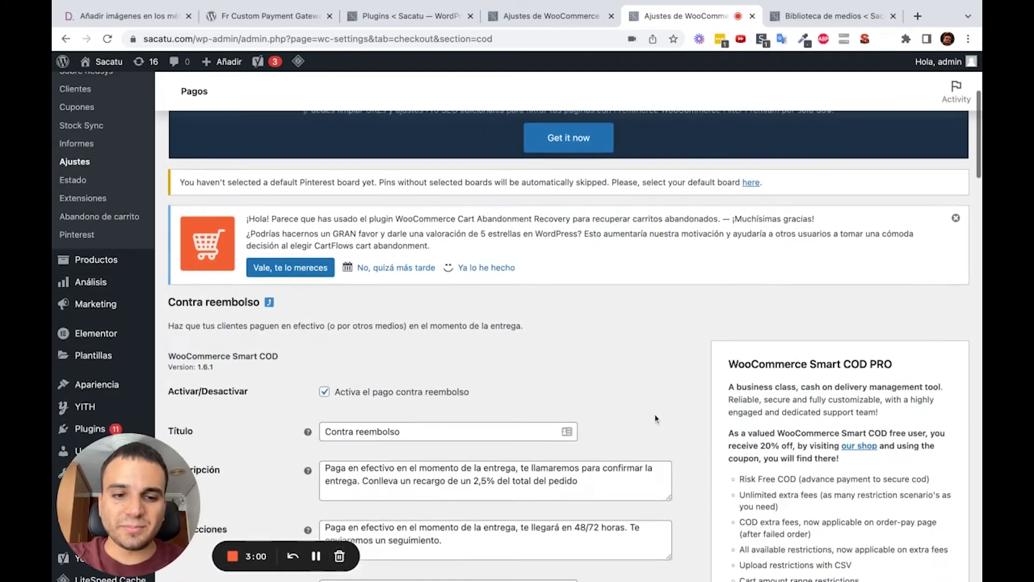
scroll(419, 278, "up", 12)
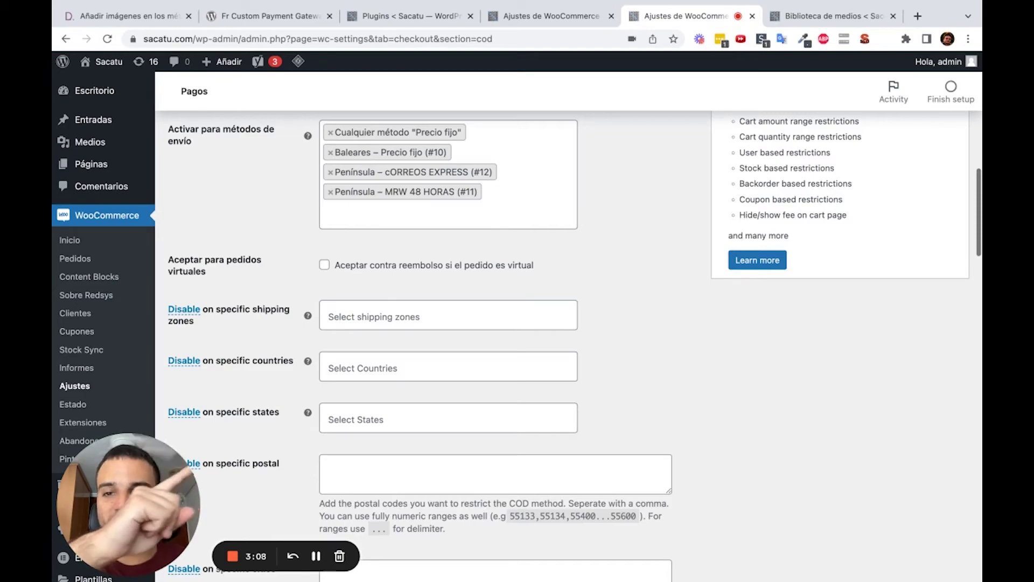
scroll(496, 323, "down", 15)
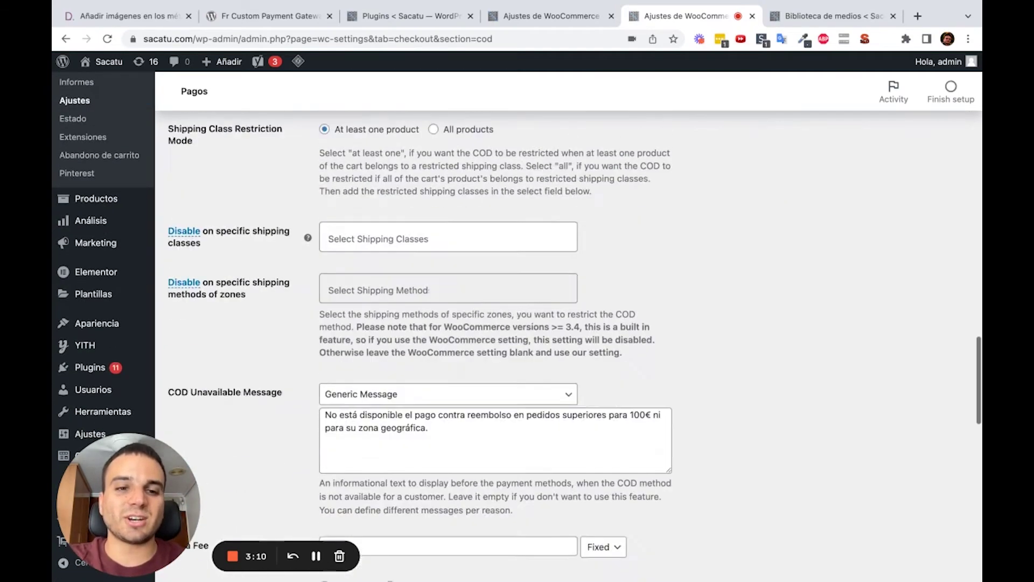
scroll(496, 323, "down", 8)
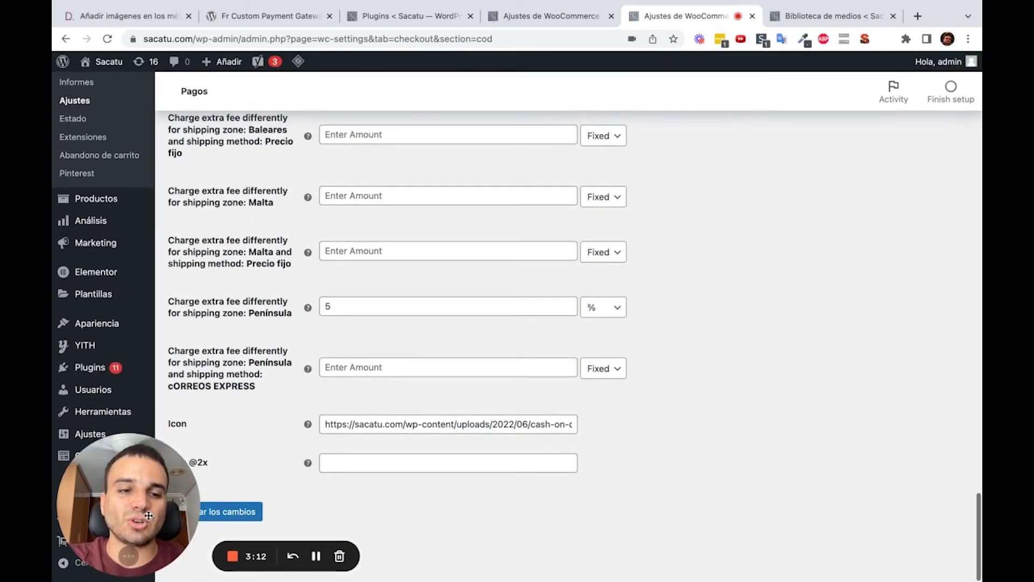
left_click_drag(139, 520, 146, 485)
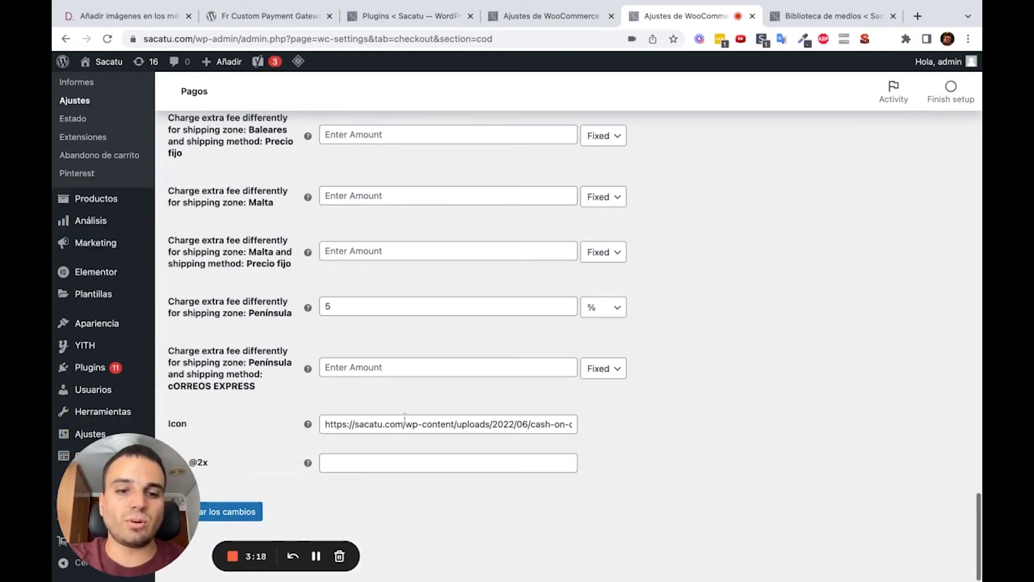
left_click(241, 511)
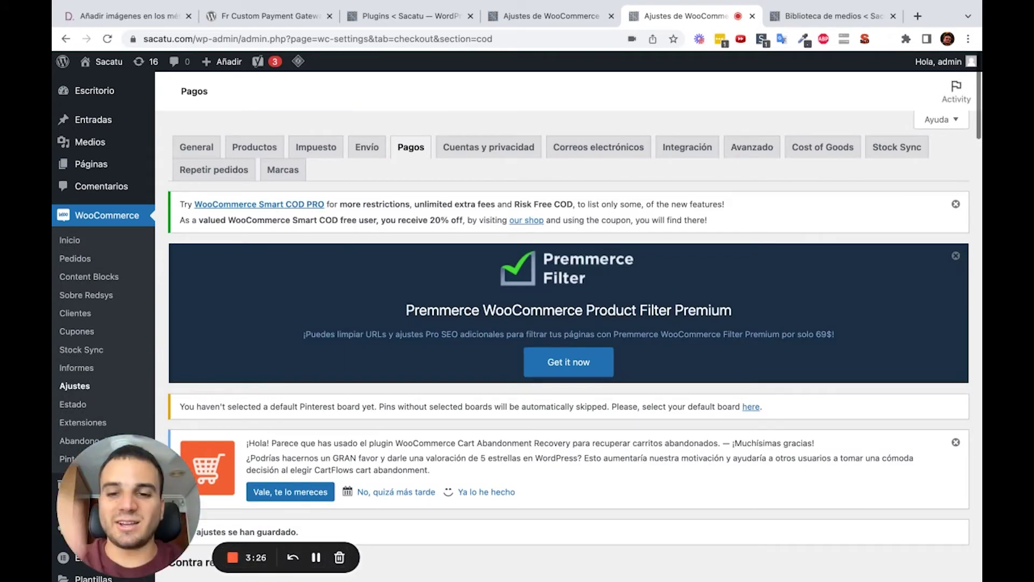
scroll(426, 385, "down", 4)
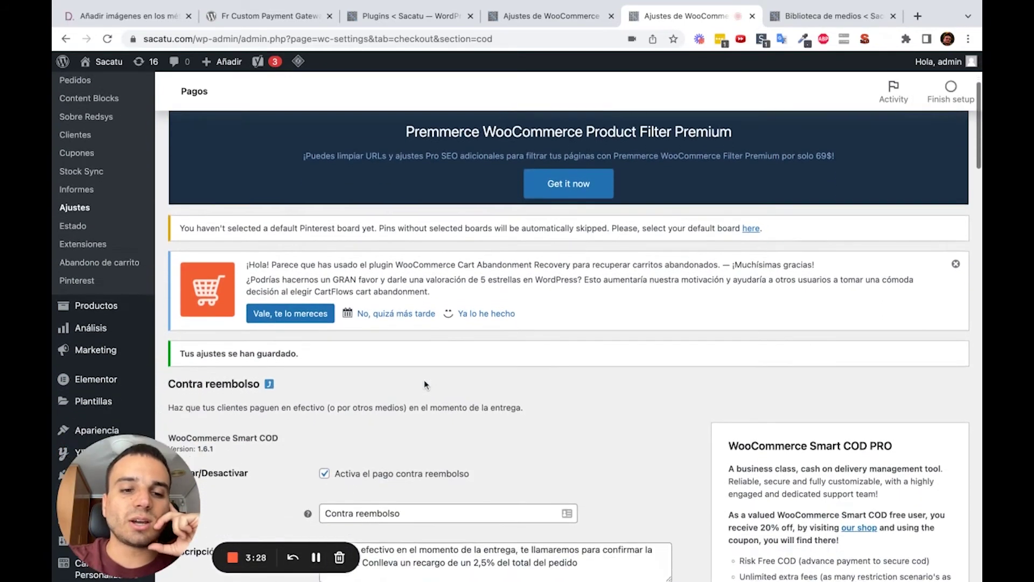
scroll(425, 384, "down", 7)
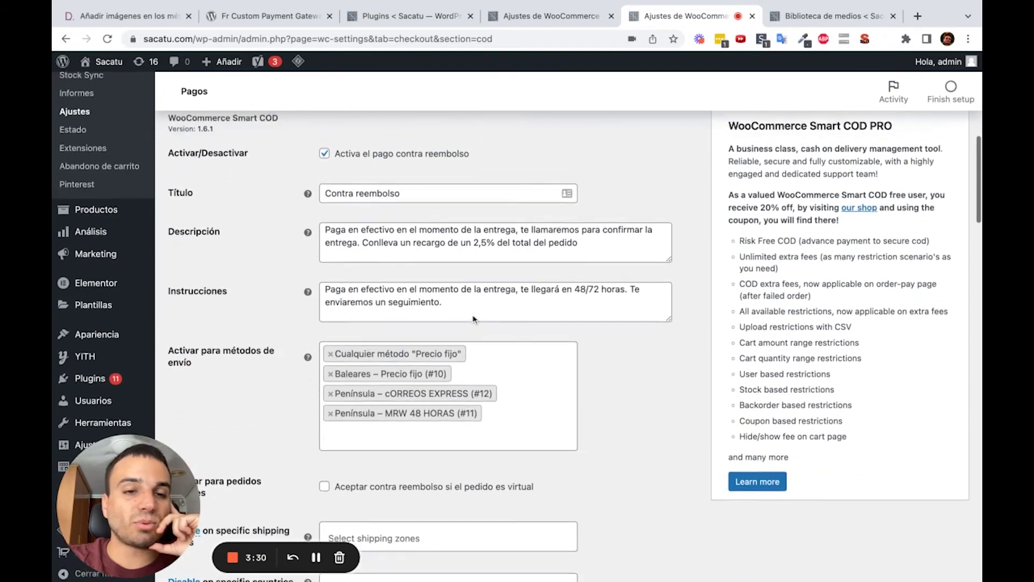
scroll(473, 319, "up", 6)
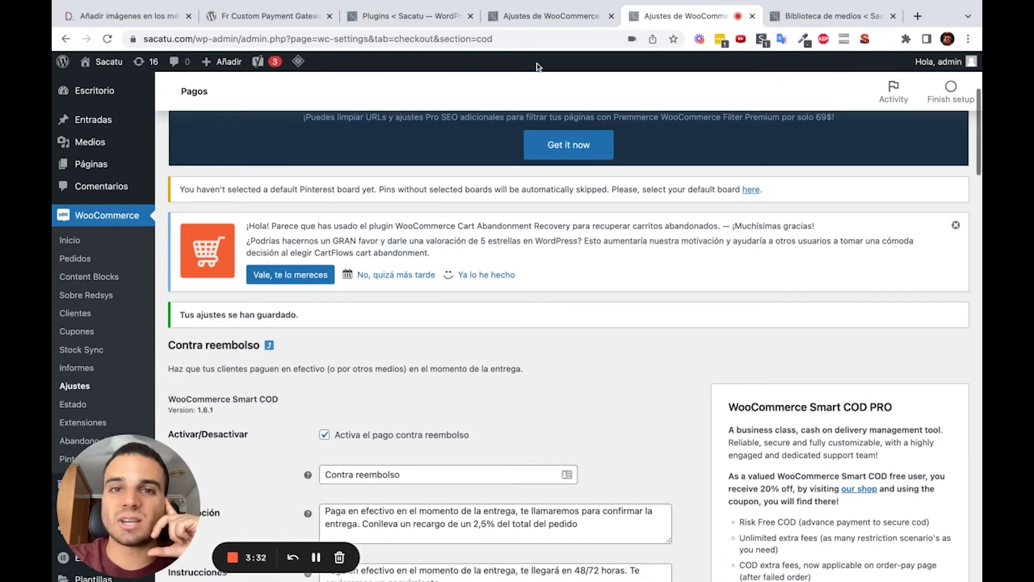
left_click(551, 22)
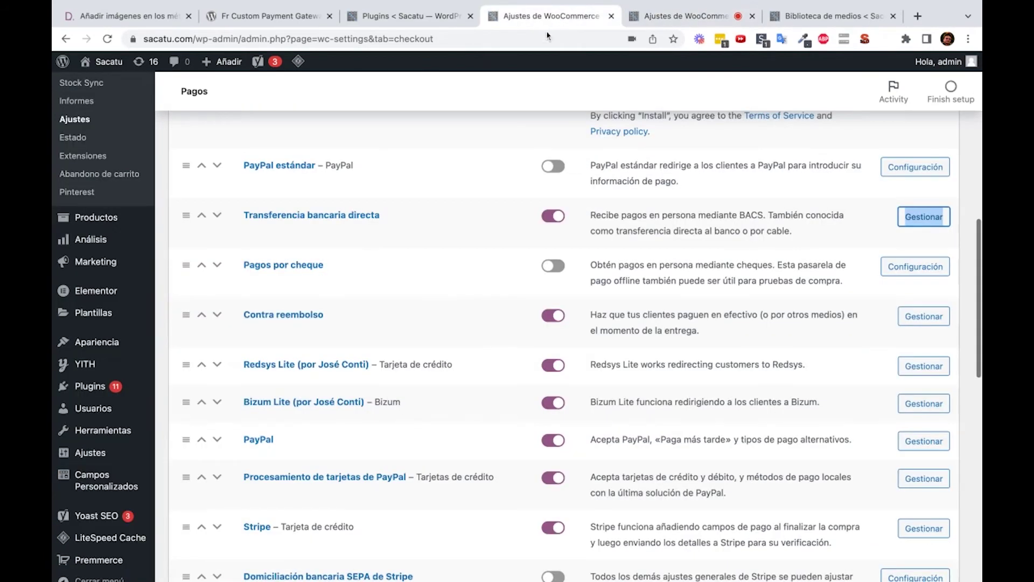
scroll(527, 386, "down", 2)
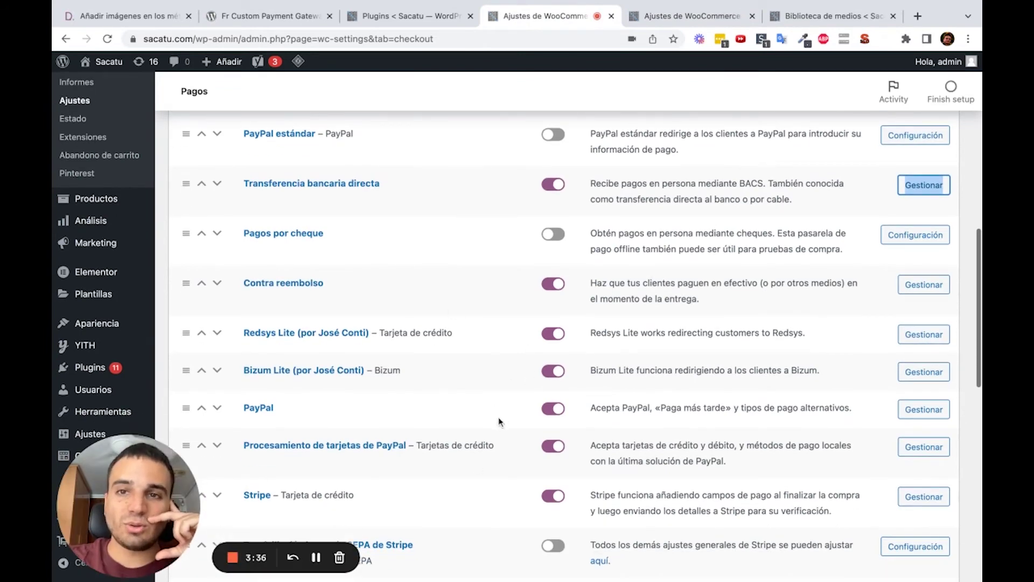
left_click(695, 18)
Open the store's Finalizar compra page, dismiss the subscription pop-up and inspect the icons beside the payment methods
left_click(442, 24)
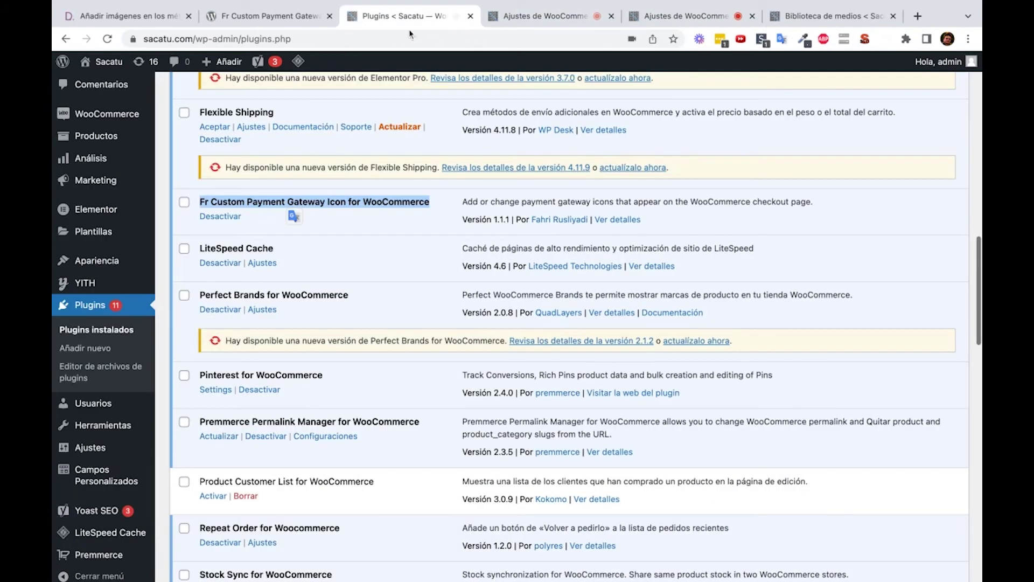
mouse_move(119, 66)
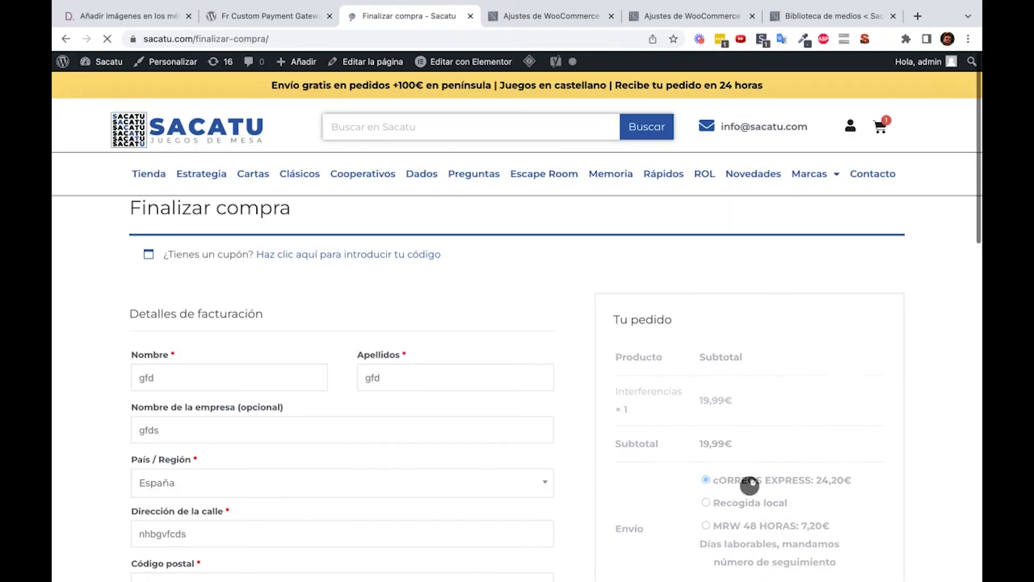
scroll(559, 300, "down", 6)
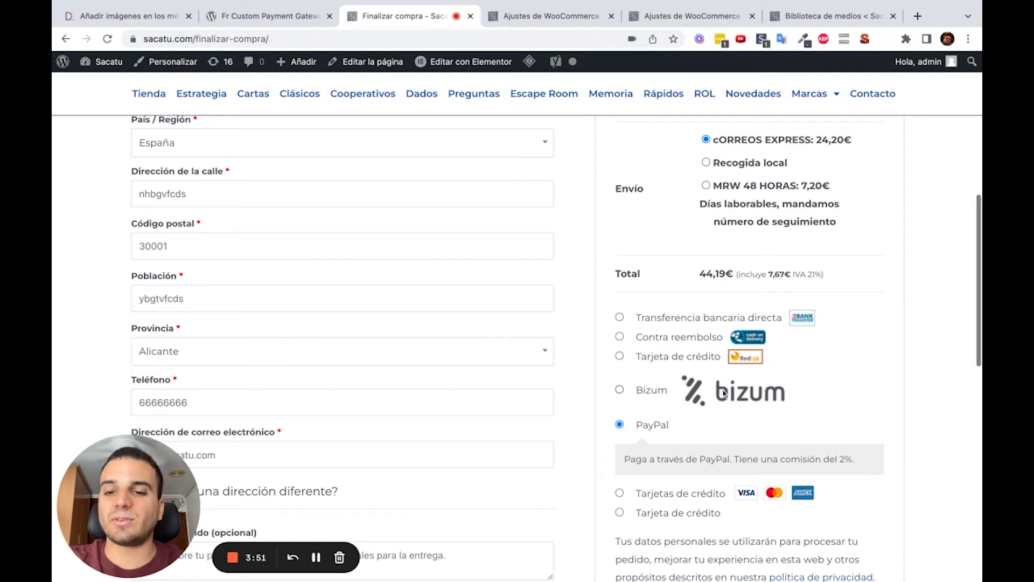
scroll(723, 400, "down", 1)
scroll(724, 400, "down", 1)
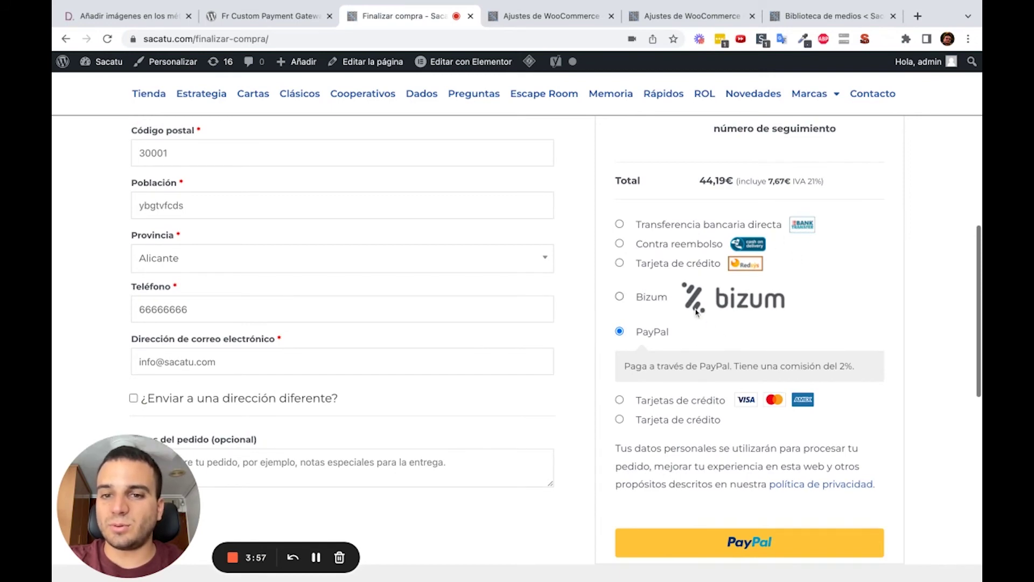
scroll(725, 339, "down", 1)
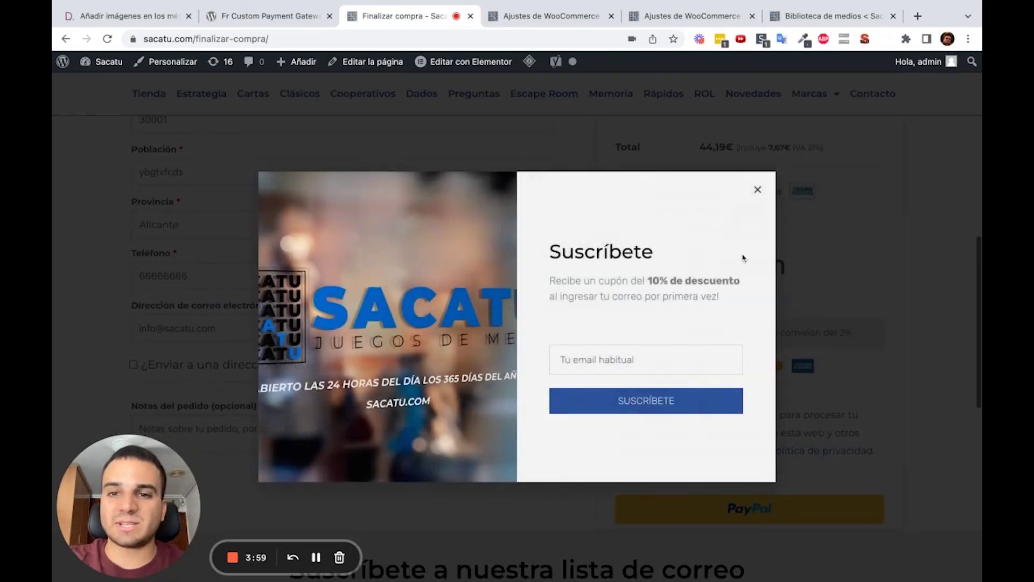
left_click(818, 213)
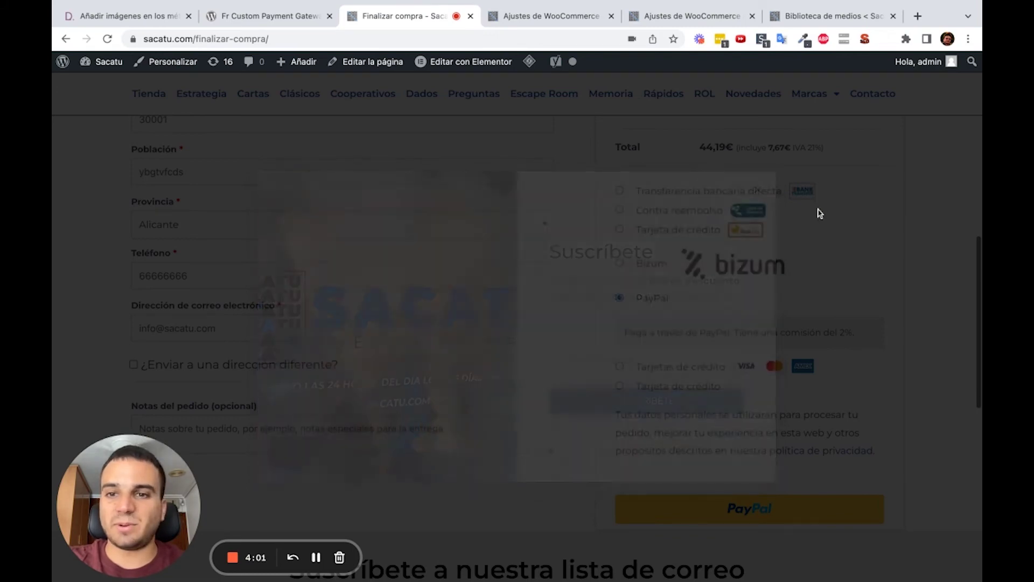
scroll(808, 237, "up", 2)
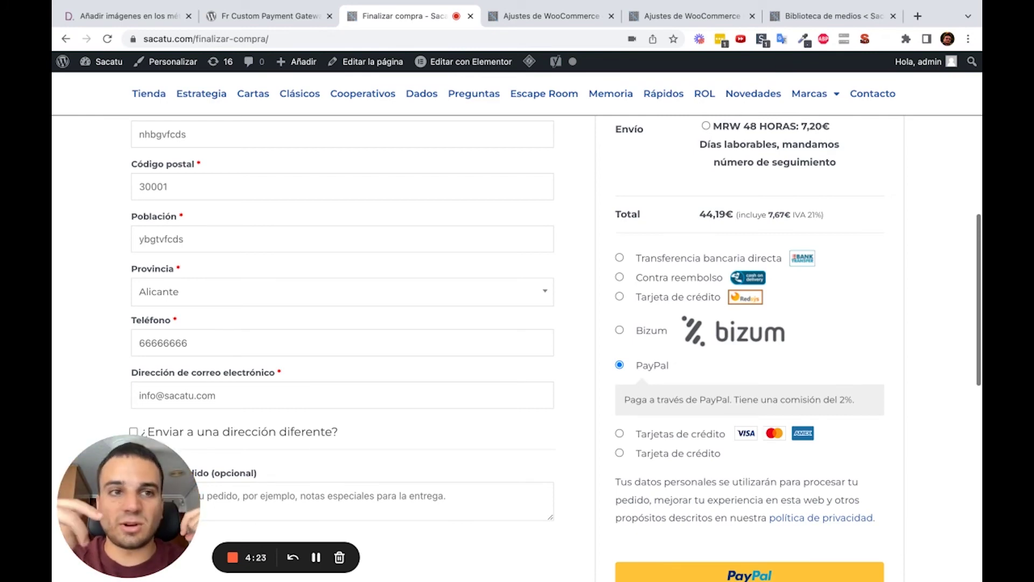
Switch to the tutorial article and review its advice on the icon fields and the recommended icon size
left_click(172, 15)
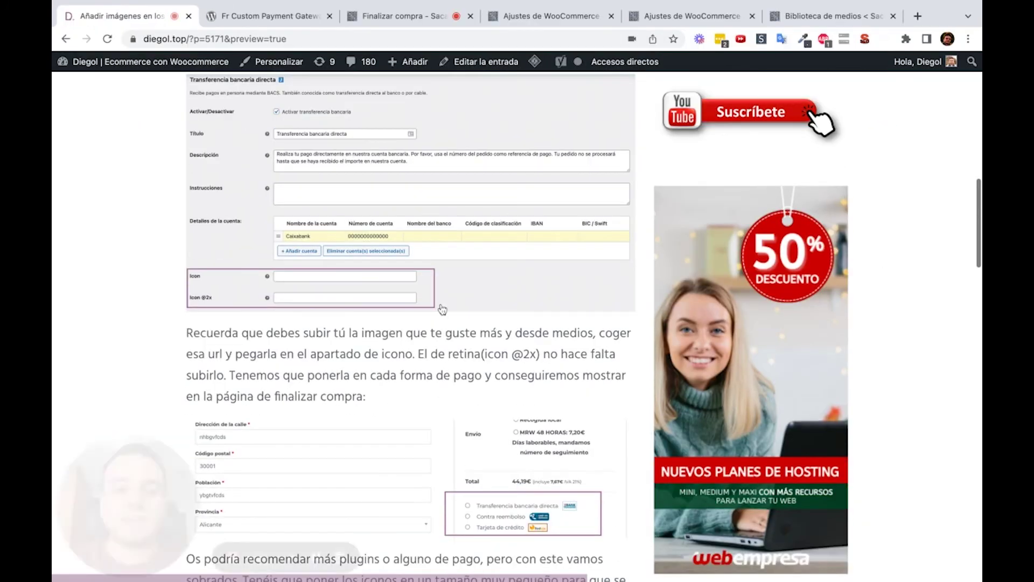
scroll(823, 392, "down", 1)
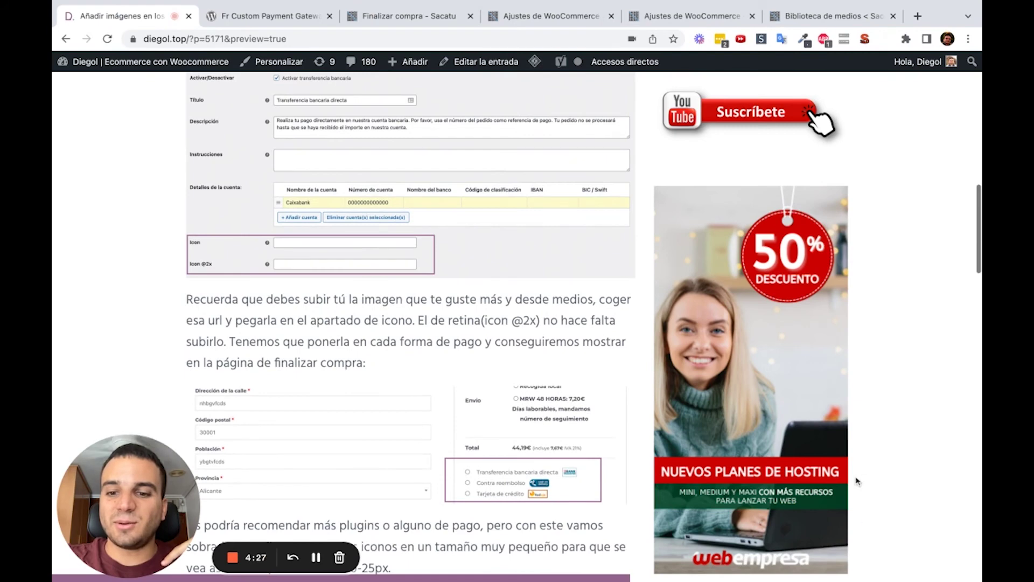